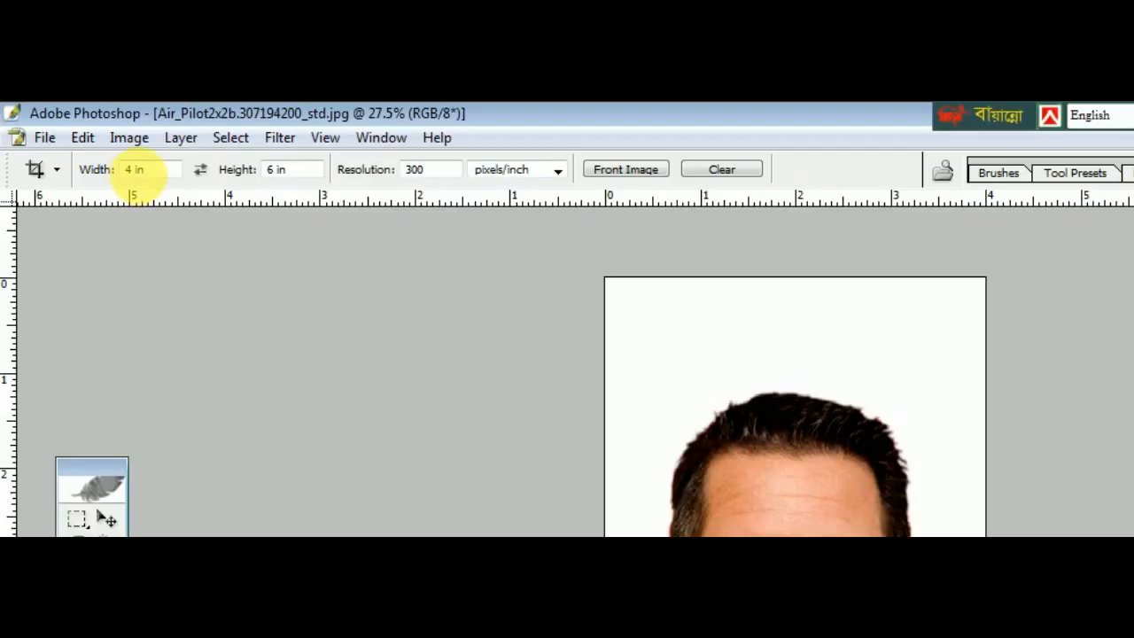
# Crop the portrait to 1.55 in by 1.95 in across its full width, cutting off the empty strip above the head
pyautogui.write('1.55')
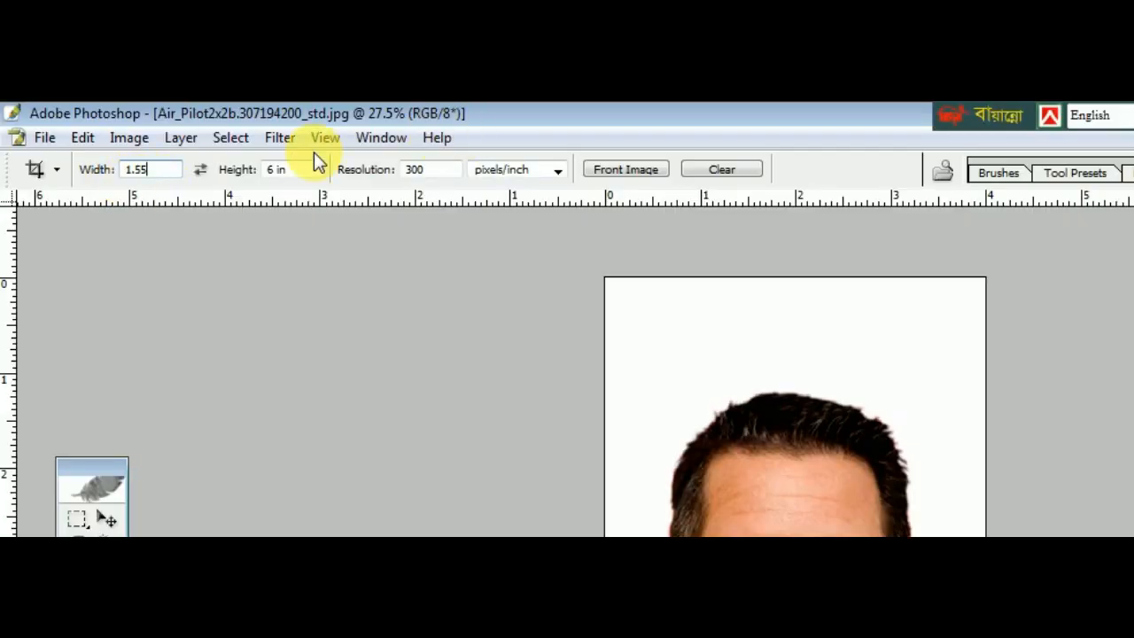
pyautogui.press('Tab')
pyautogui.write('1')
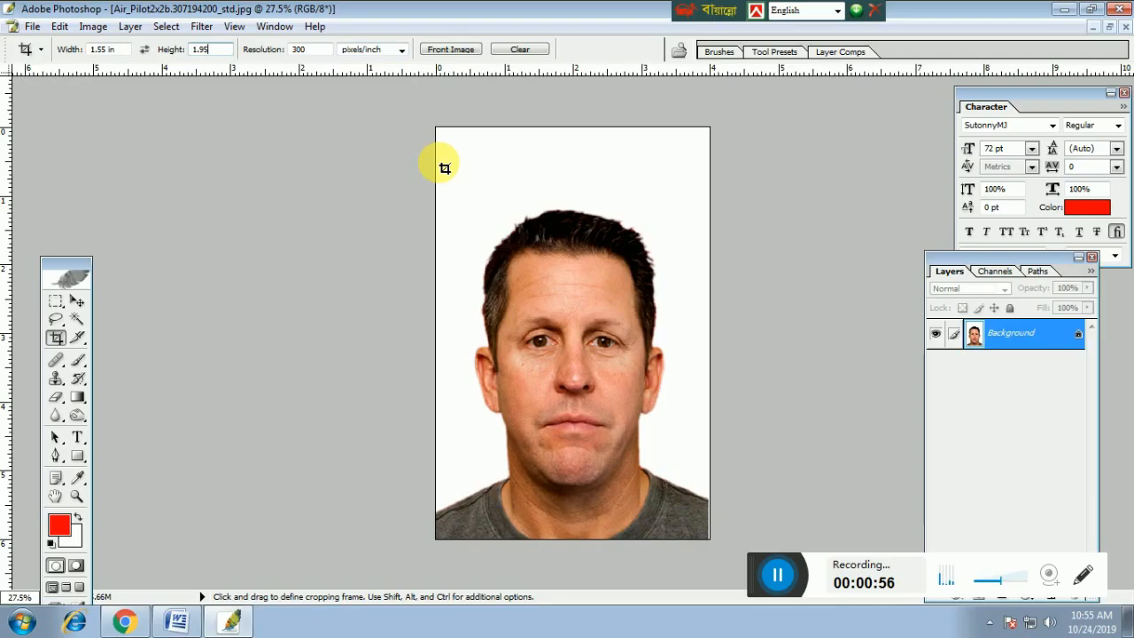
pyautogui.moveTo(437, 163); pyautogui.dragTo(826, 421)
pyautogui.press('Down')
pyautogui.press('Down')
pyautogui.press('Down')
pyautogui.press('Down')
pyautogui.press('Down')
pyautogui.press('Down')
pyautogui.press('Down')
pyautogui.press('Down')
pyautogui.press('Down')
pyautogui.press('Down')
pyautogui.press('Down')
pyautogui.press('Down')
pyautogui.press('Down')
pyautogui.press('Down')
pyautogui.press('Down')
pyautogui.press('Down')
pyautogui.press('Down')
pyautogui.press('Down')
pyautogui.press('Down')
pyautogui.press('Down')
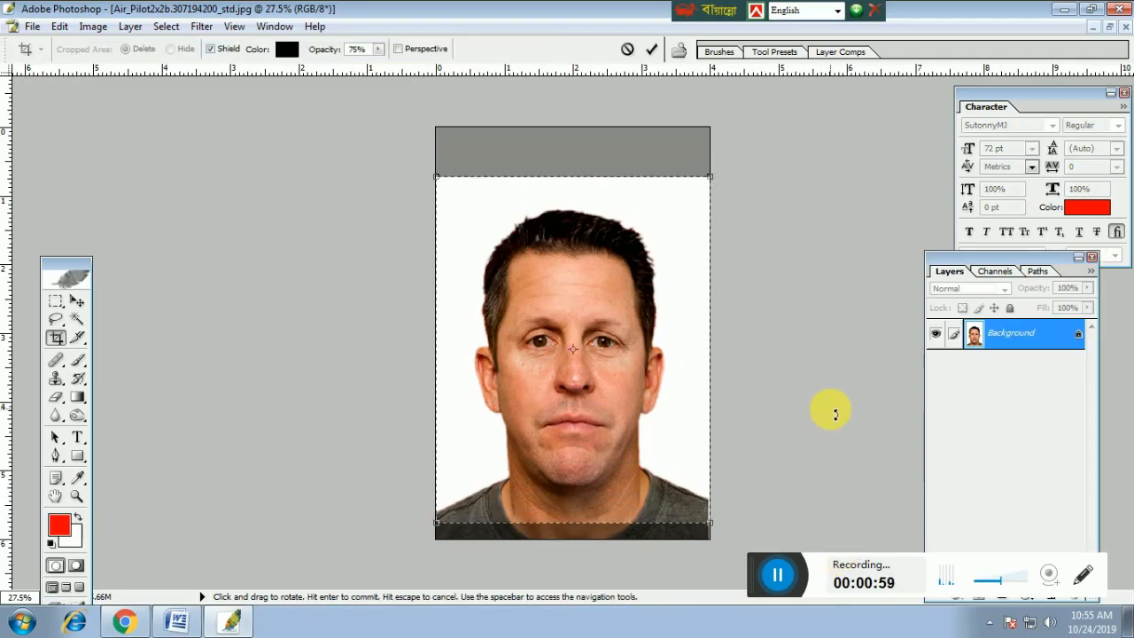
pyautogui.press('Down')
pyautogui.press('Down')
pyautogui.press('Down')
pyautogui.press('Down')
pyautogui.press('Down')
pyautogui.press('Down')
pyautogui.press('Down')
pyautogui.press('Down')
pyautogui.press('Down')
pyautogui.press('Down')
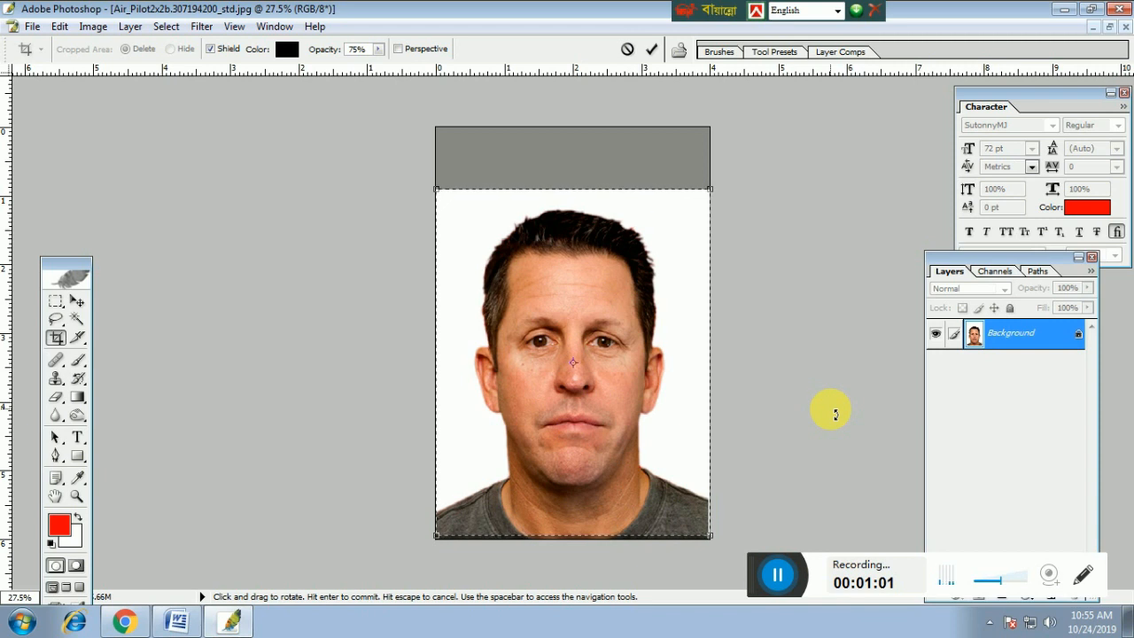
pyautogui.press('Return')
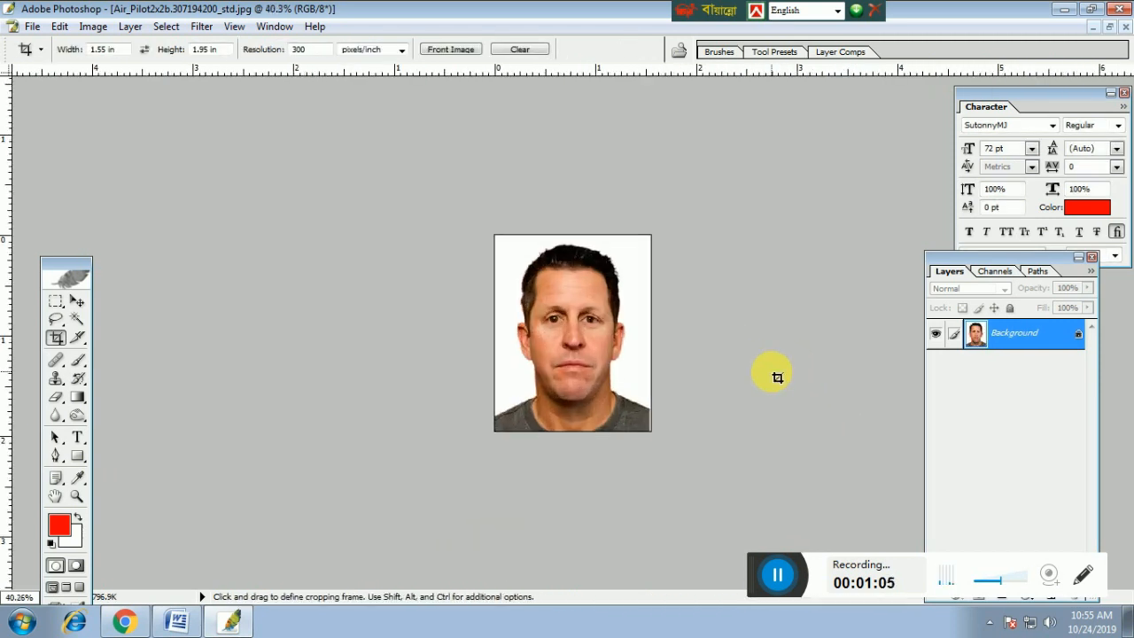
pyautogui.scroll(3, 708, 362)
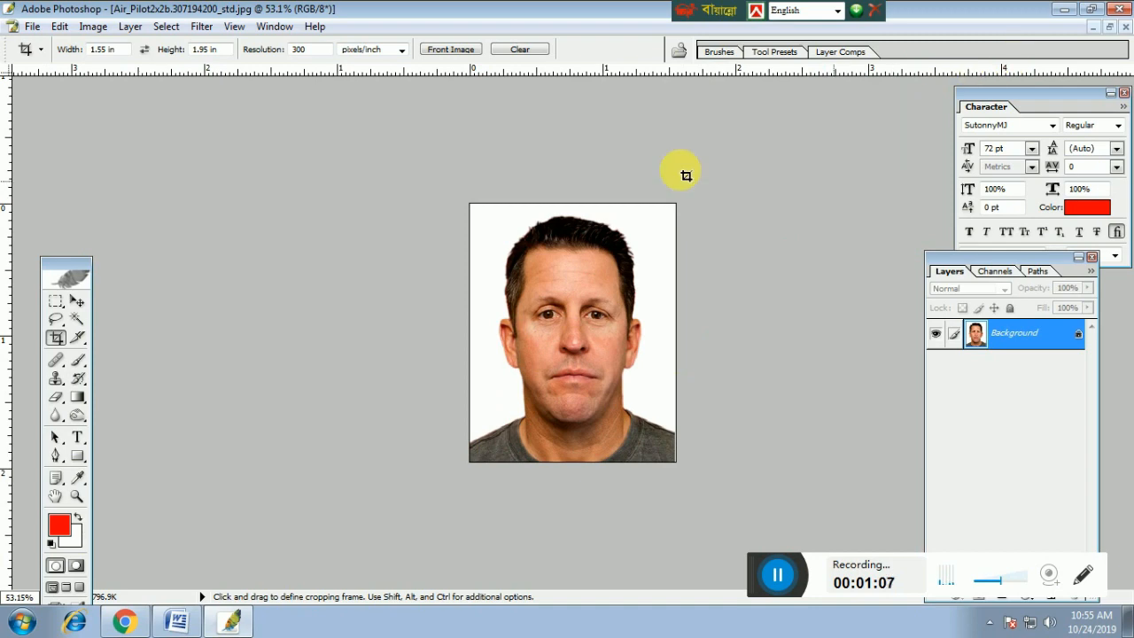
# Open the suit files Untitled-1.psd and Untitled-1.png together from the passport folder
pyautogui.click(30, 27)
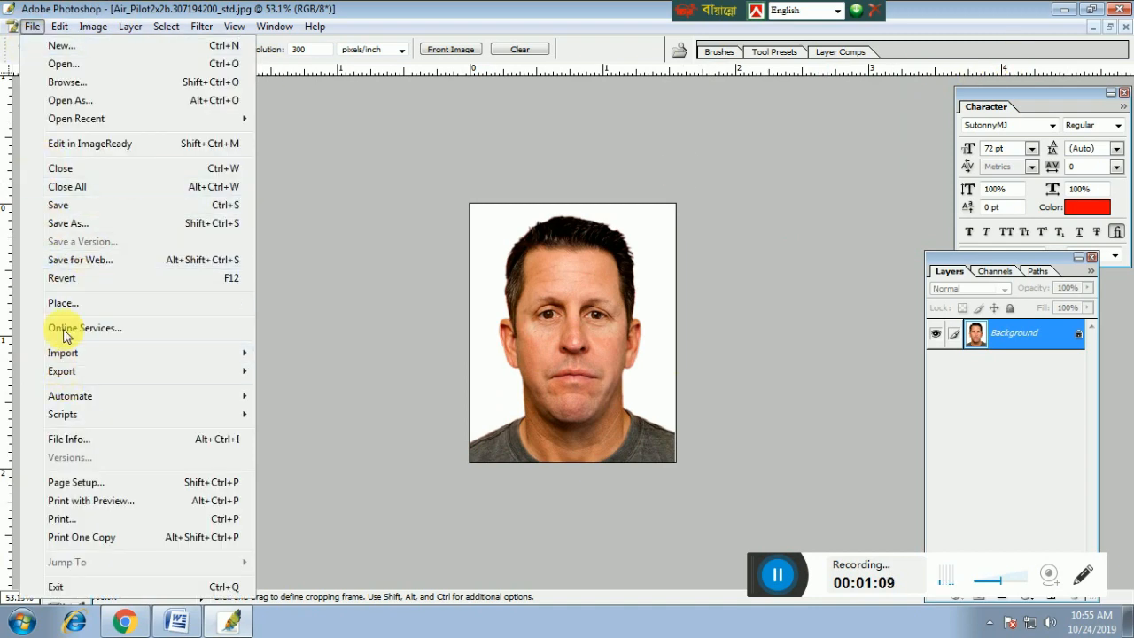
pyautogui.click(71, 64)
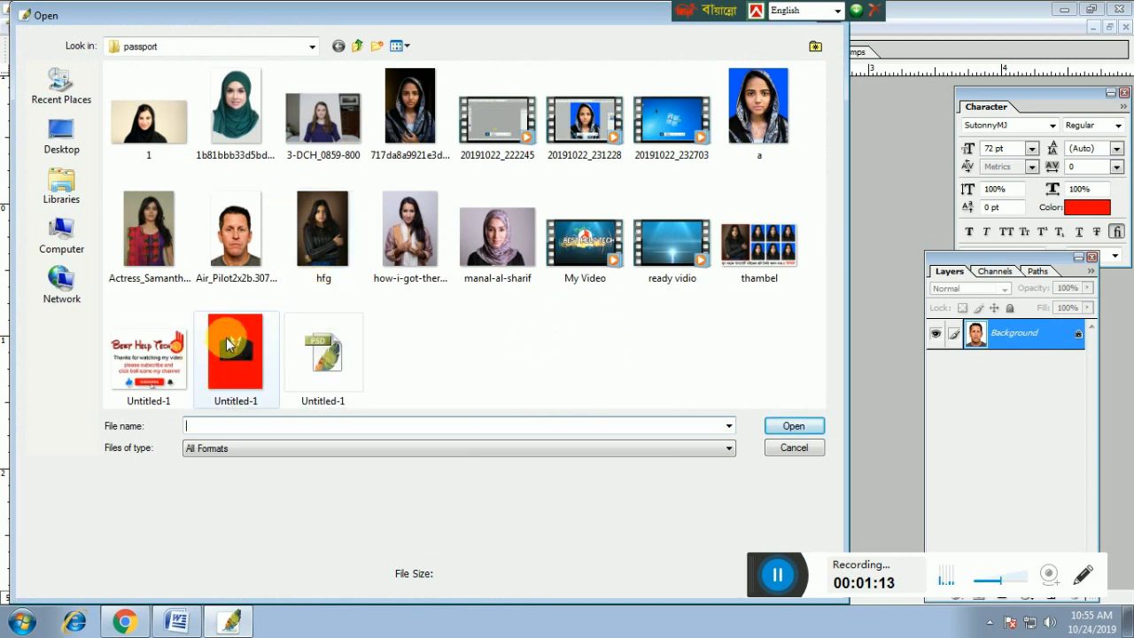
pyautogui.click(227, 347)
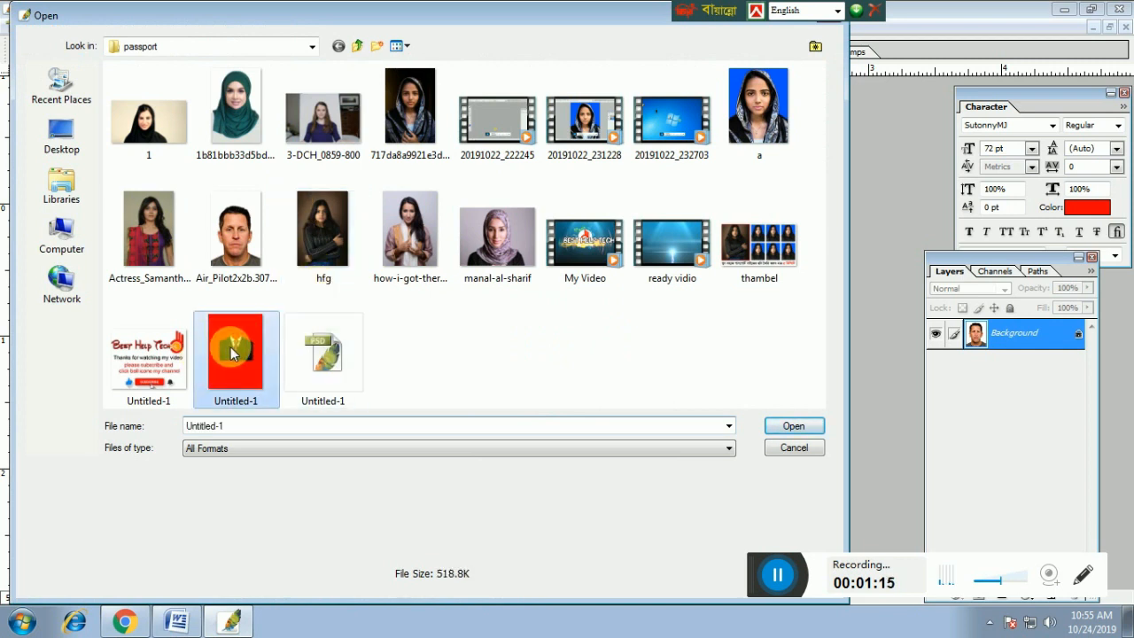
pyautogui.keyDown('ctrl'); pyautogui.click(326, 359); pyautogui.keyUp('ctrl')
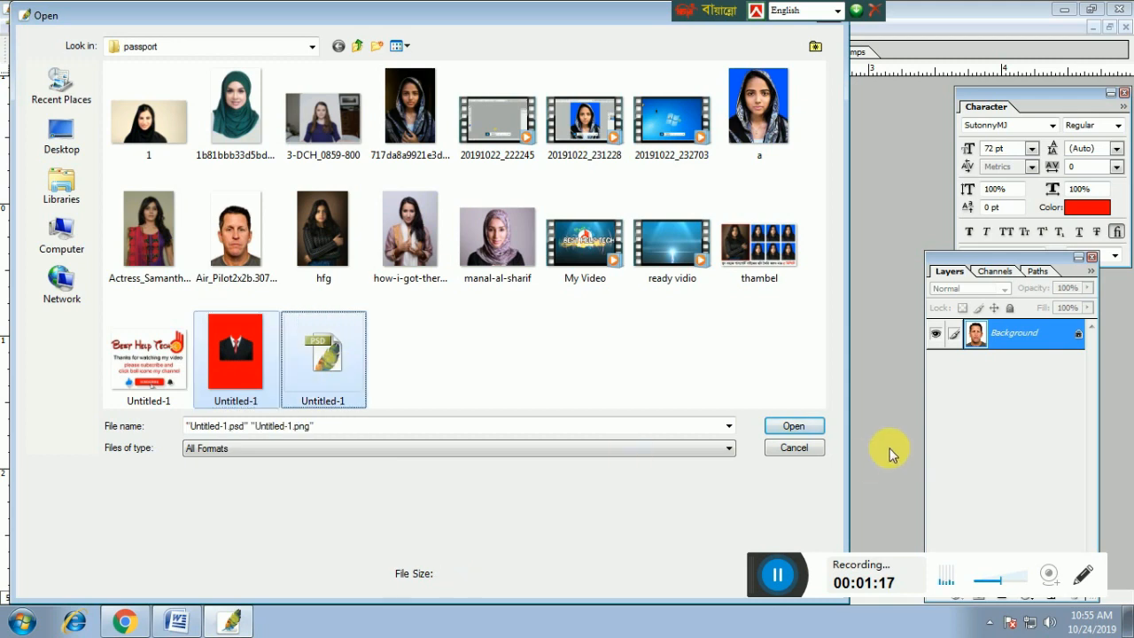
pyautogui.click(794, 425)
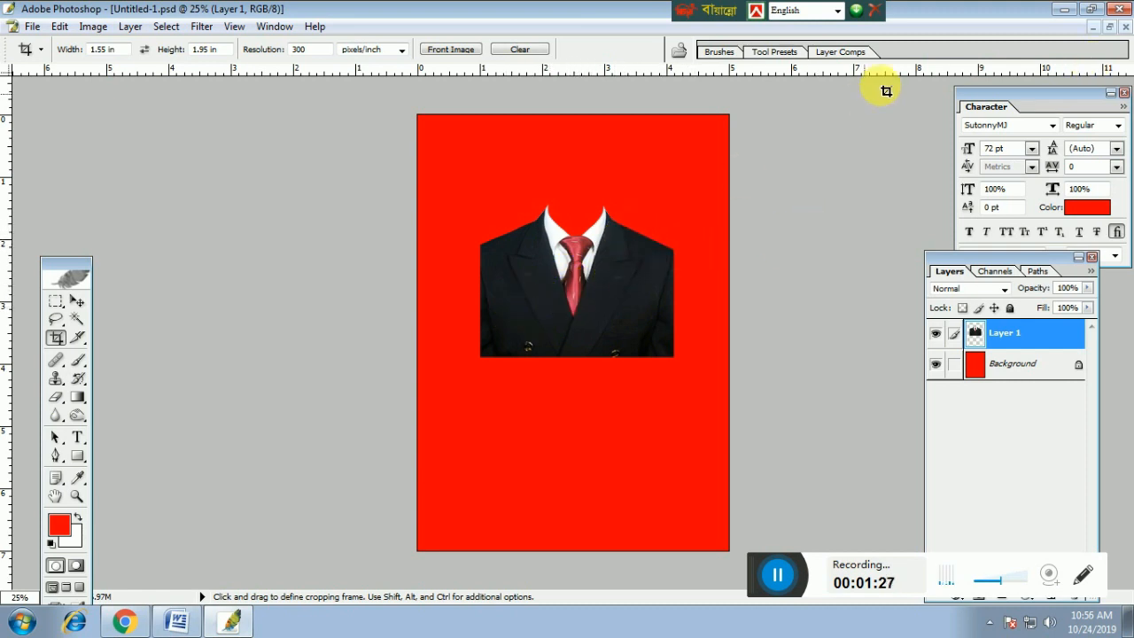
# Arrange the blank page, portrait and suit documents side by side as floating windows
pyautogui.click(1092, 27)
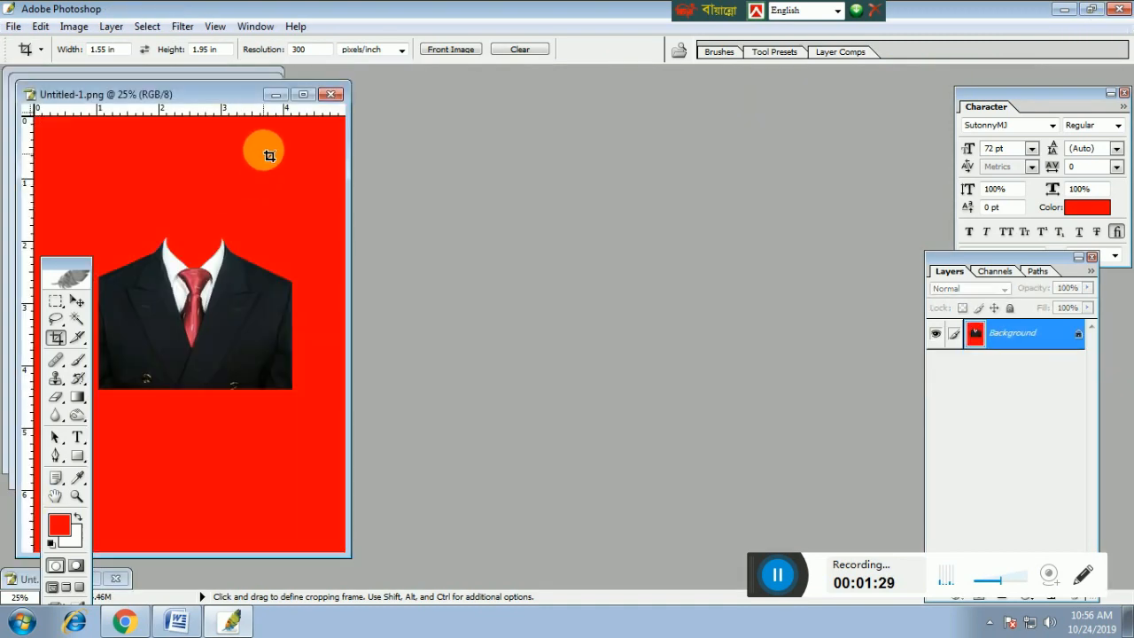
pyautogui.moveTo(190, 101); pyautogui.dragTo(603, 134)
pyautogui.moveTo(81, 87); pyautogui.dragTo(258, 124)
pyautogui.moveTo(546, 125); pyautogui.dragTo(692, 140)
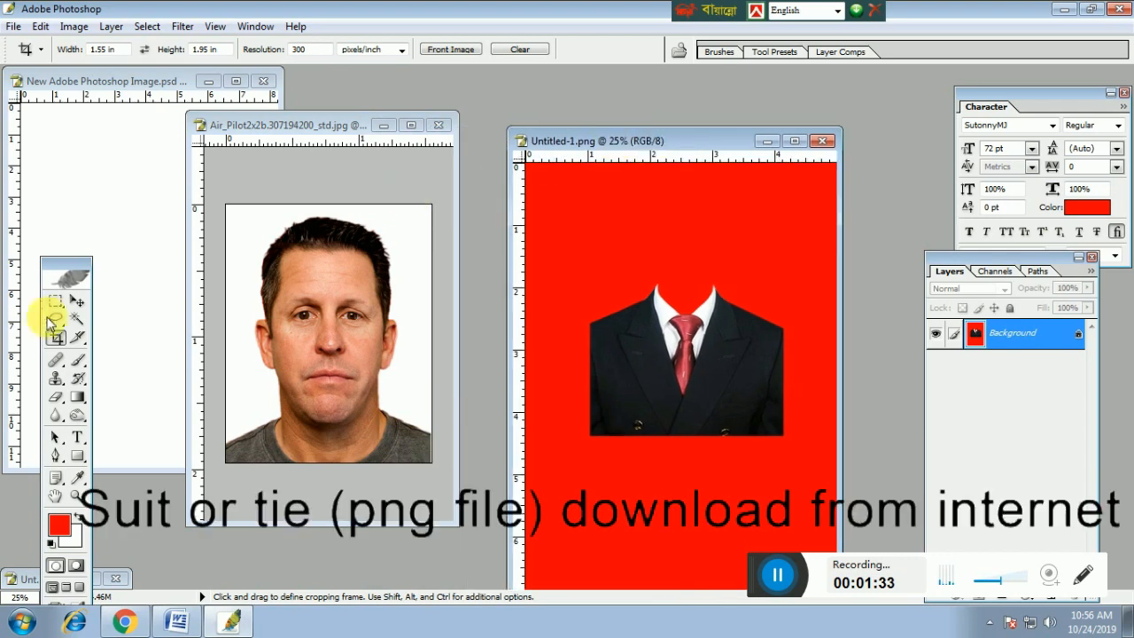
pyautogui.click(78, 302)
pyautogui.moveTo(267, 122); pyautogui.dragTo(484, 125)
pyautogui.moveTo(710, 136); pyautogui.dragTo(812, 125)
pyautogui.moveTo(91, 82); pyautogui.dragTo(182, 140)
# Copy the portrait and the suit layer of Untitled-1.psd into New Adobe Photoshop Image.psd with the Move tool
pyautogui.click(572, 335)
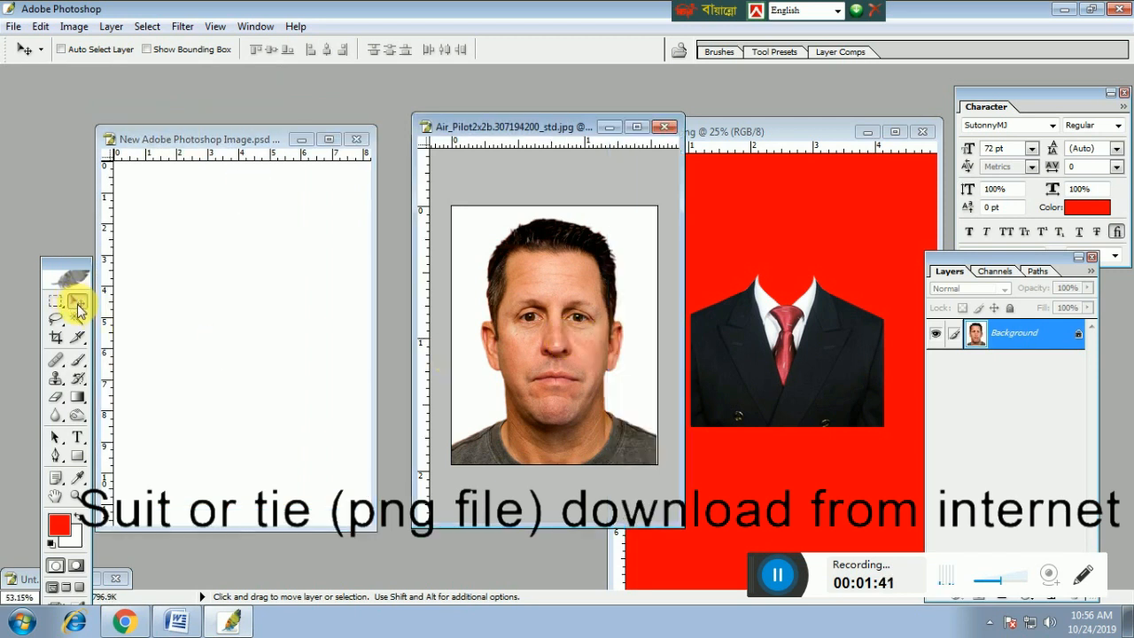
pyautogui.moveTo(560, 337); pyautogui.dragTo(249, 341)
pyautogui.click(754, 367)
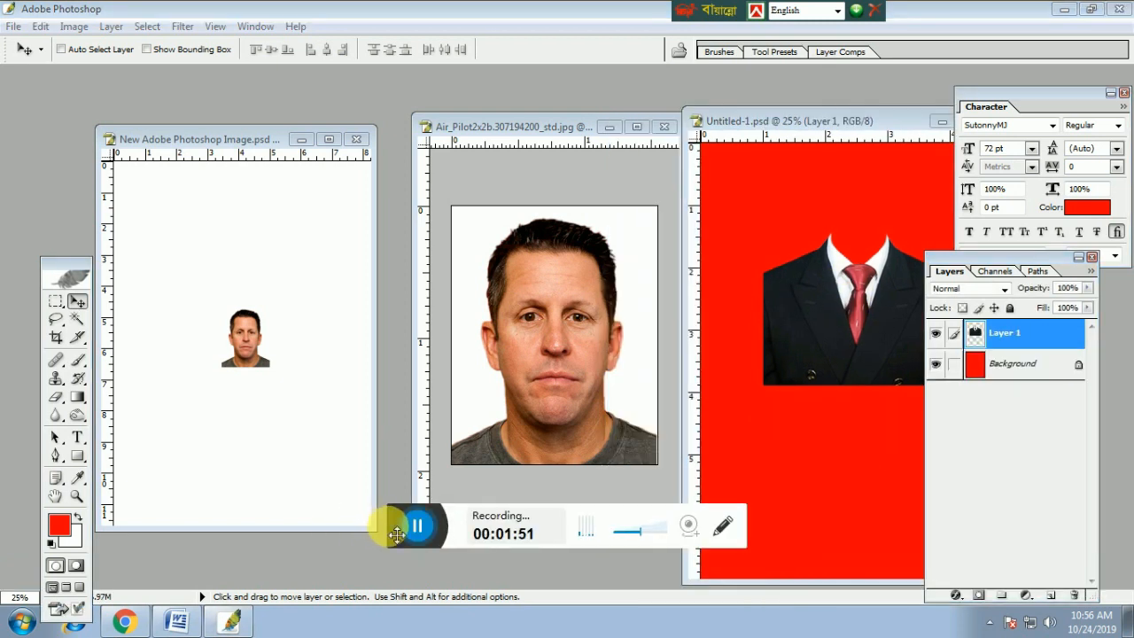
pyautogui.moveTo(396, 532); pyautogui.dragTo(719, 568)
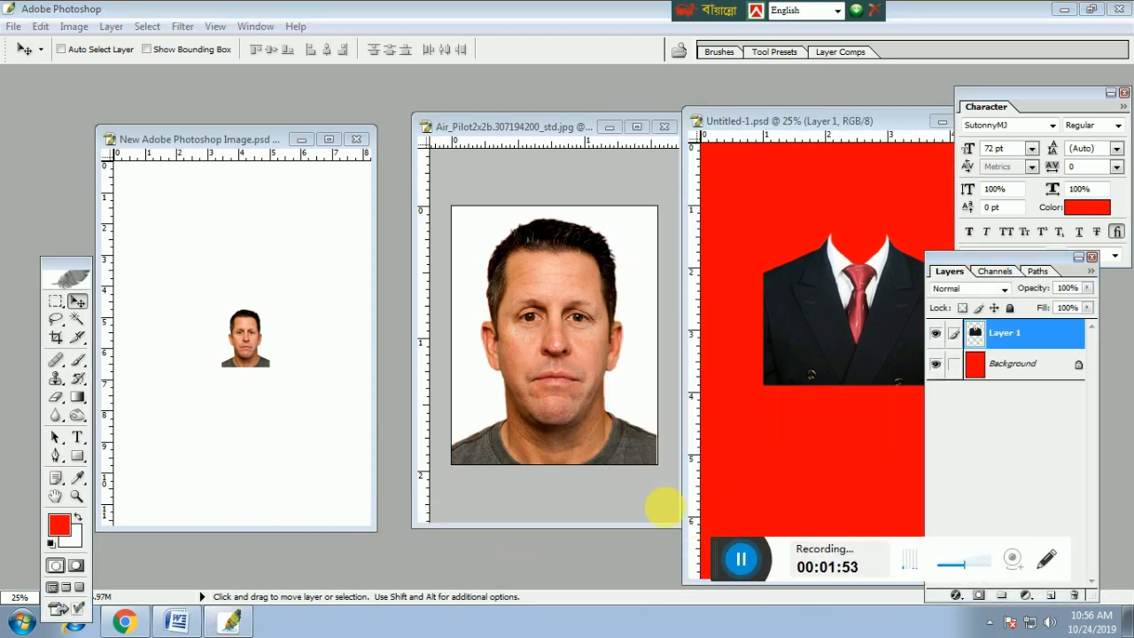
pyautogui.click(802, 312)
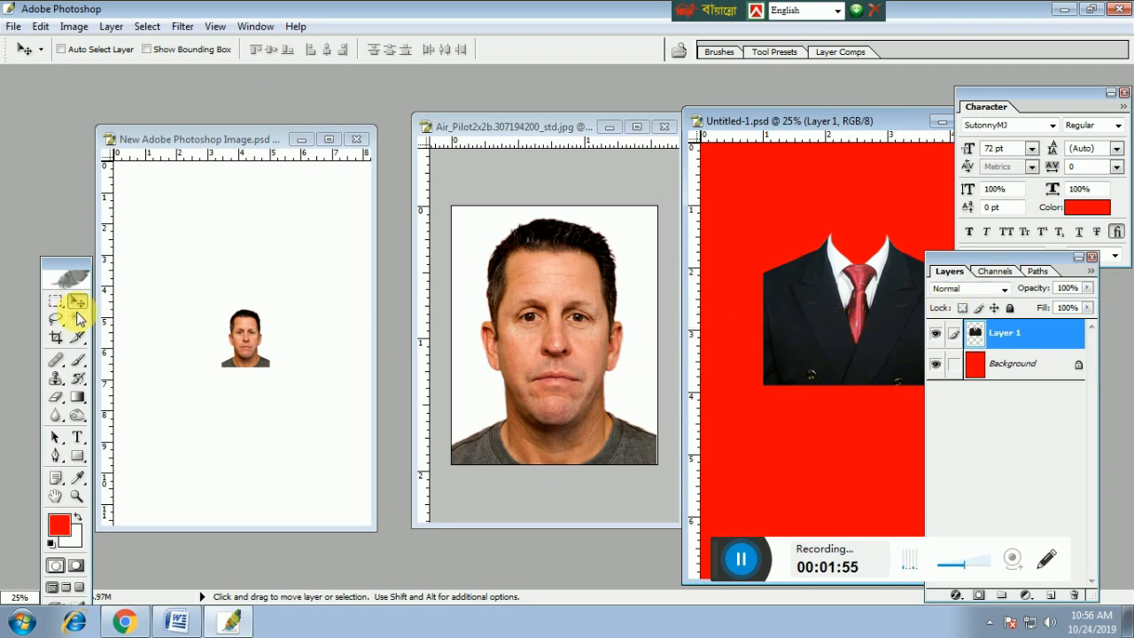
pyautogui.moveTo(858, 310); pyautogui.dragTo(249, 390)
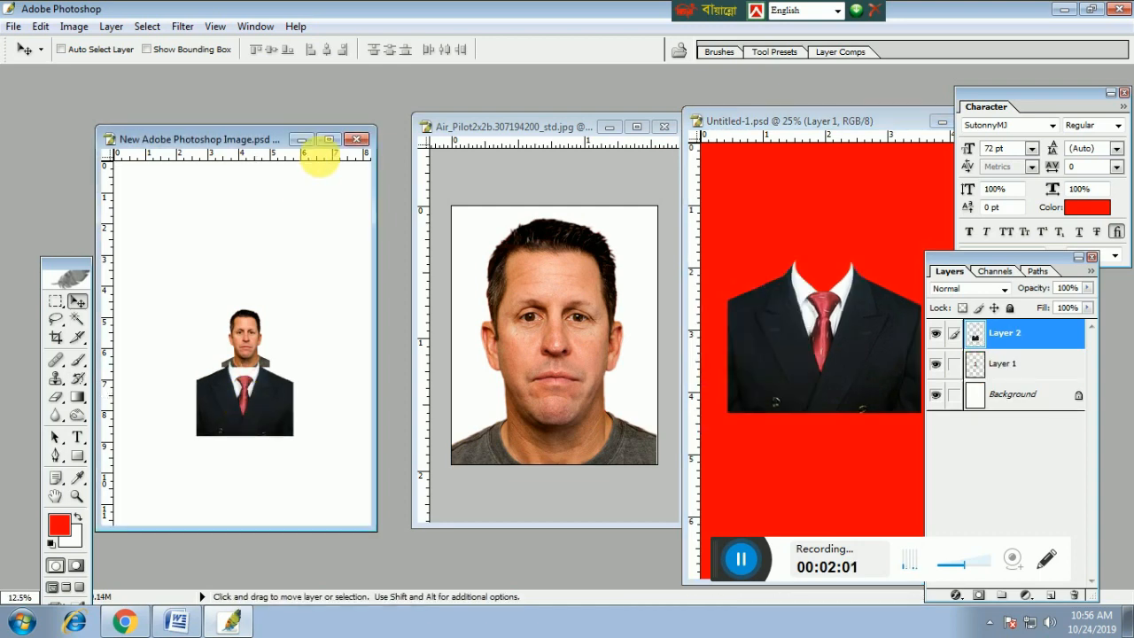
# Maximize the page document, move the portrait to the upper part of the page and place the suit over its shoulders
pyautogui.click(329, 139)
pyautogui.hotkey('ctrl', '0')
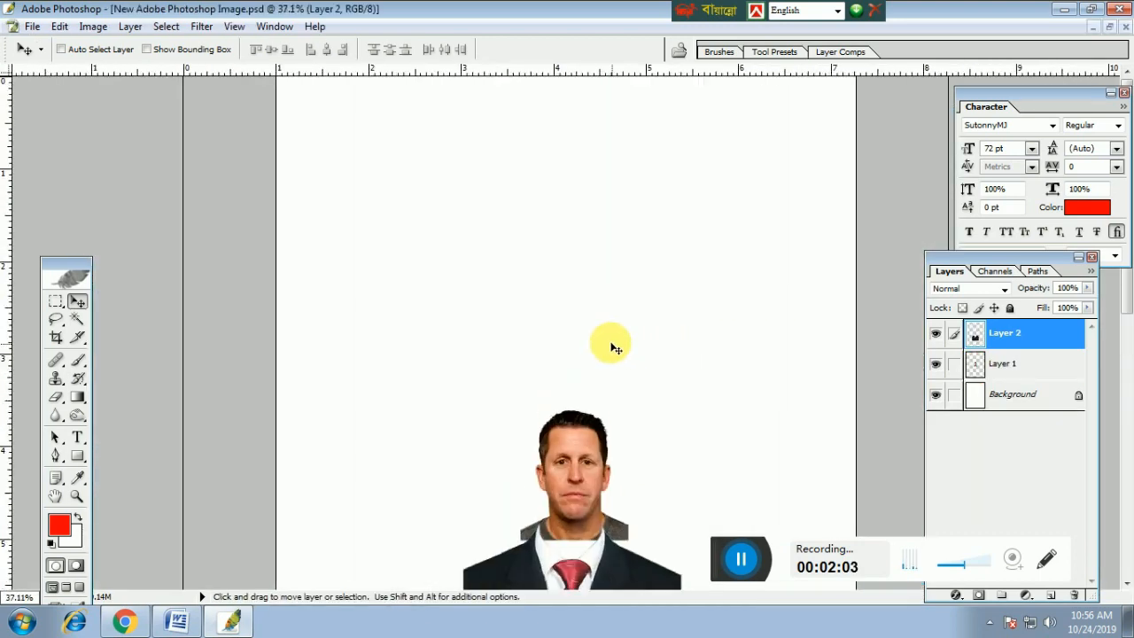
pyautogui.hotkey('ctrl', '+')
pyautogui.scroll(-3, 594, 390)
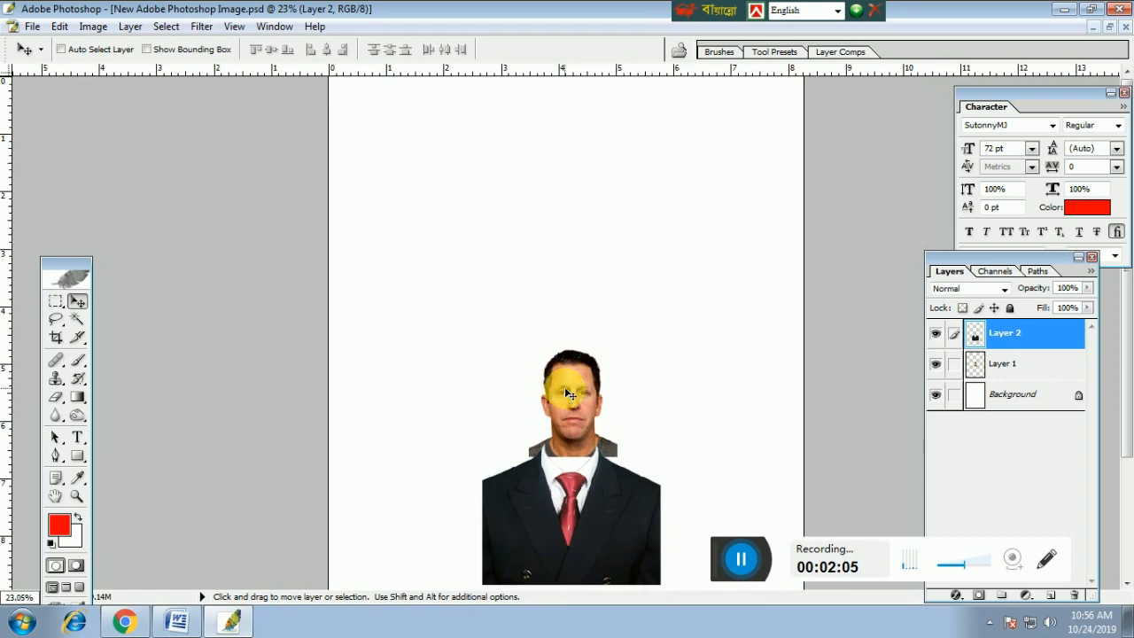
pyautogui.rightClick(565, 390)
pyautogui.click(587, 404)
pyautogui.moveTo(587, 403); pyautogui.dragTo(537, 234)
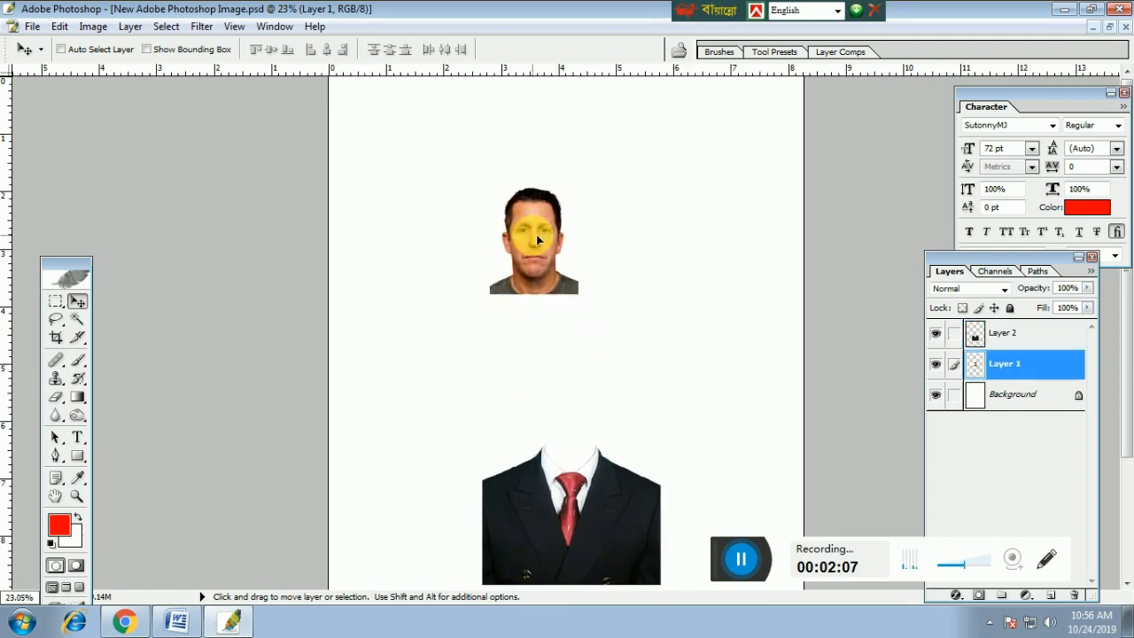
pyautogui.moveTo(606, 537); pyautogui.dragTo(570, 359)
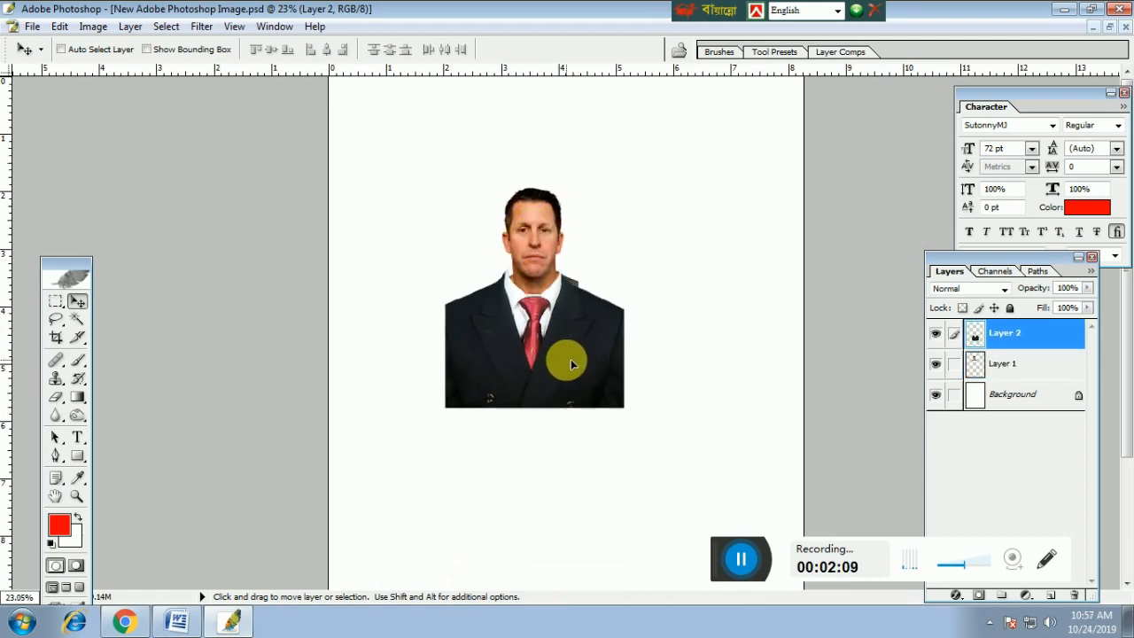
# Scale the suit layer to about 85.4% width and 89.2% height with Free Transform and shift it up against the neck
pyautogui.scroll(3, 567, 366)
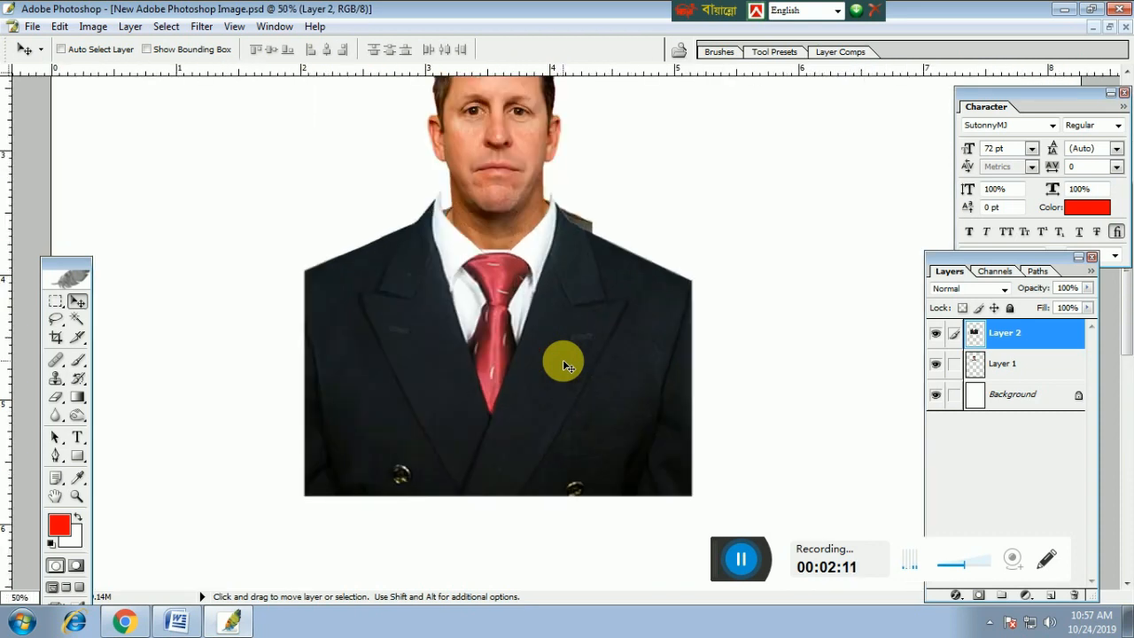
pyautogui.scroll(3, 565, 415)
pyautogui.rightClick(564, 450)
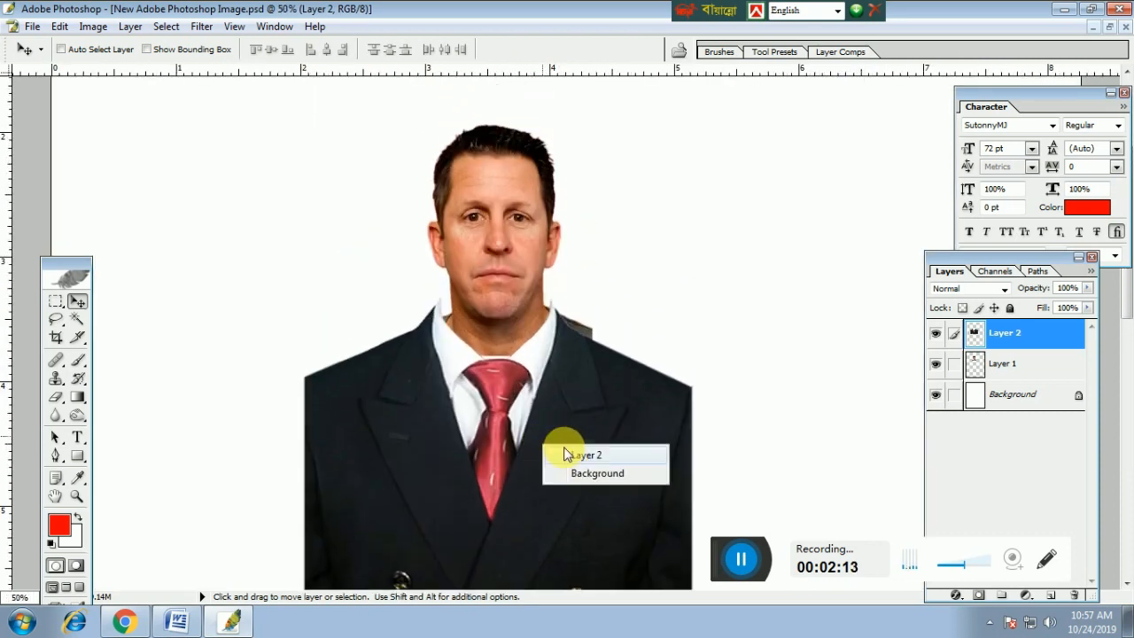
pyautogui.hotkey('ctrl', 't')
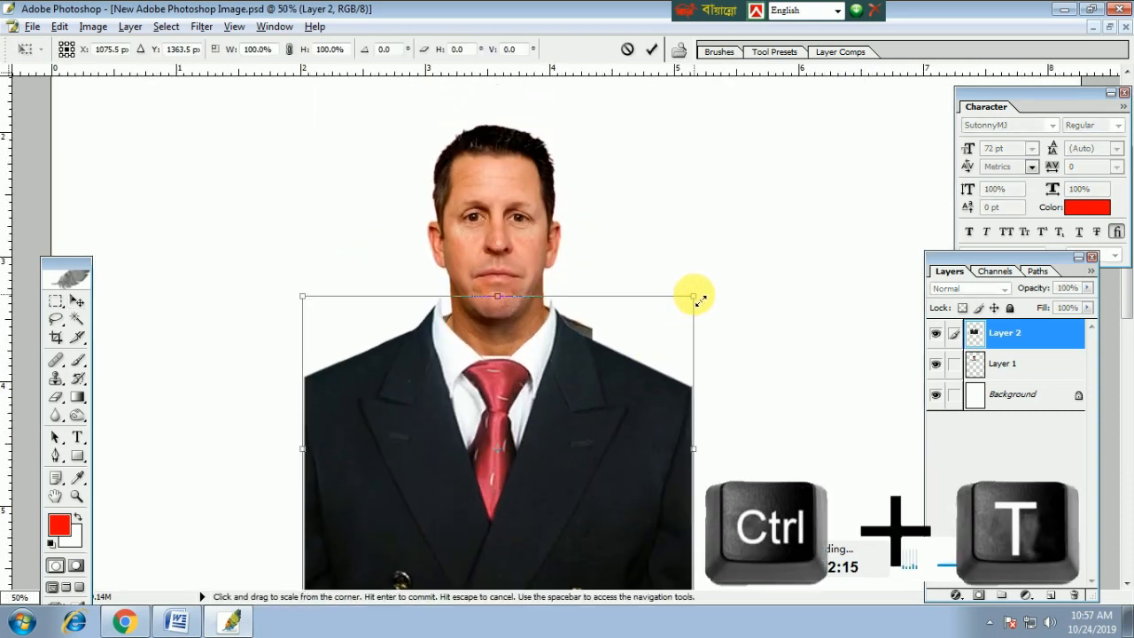
pyautogui.moveTo(693, 300); pyautogui.dragTo(665, 289)
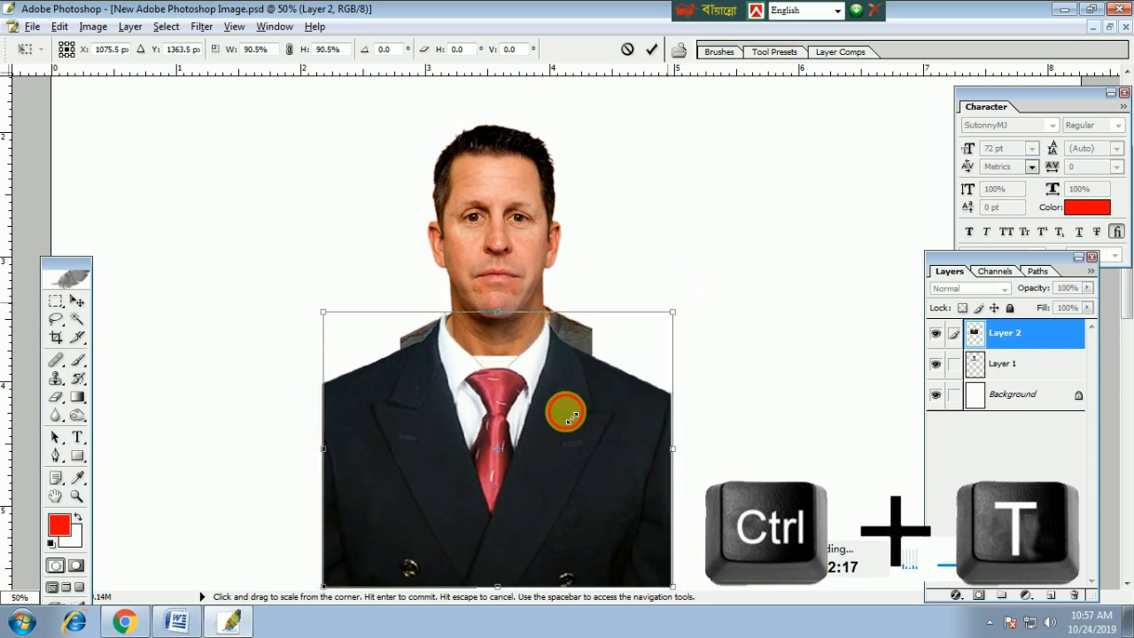
pyautogui.moveTo(570, 400); pyautogui.dragTo(586, 398)
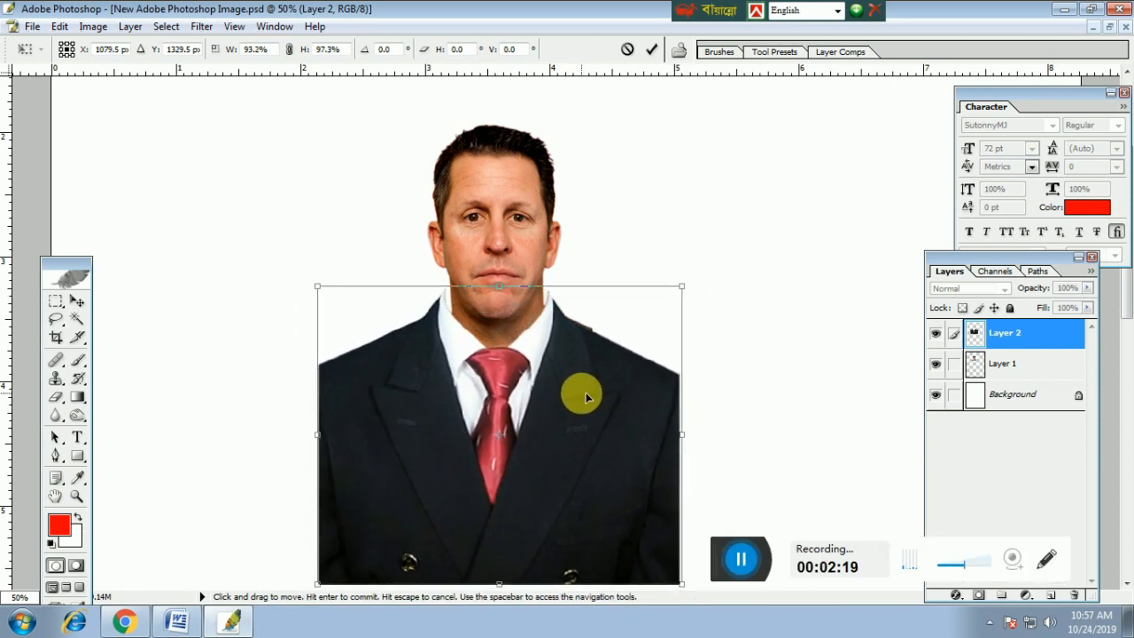
pyautogui.moveTo(681, 286); pyautogui.dragTo(665, 292)
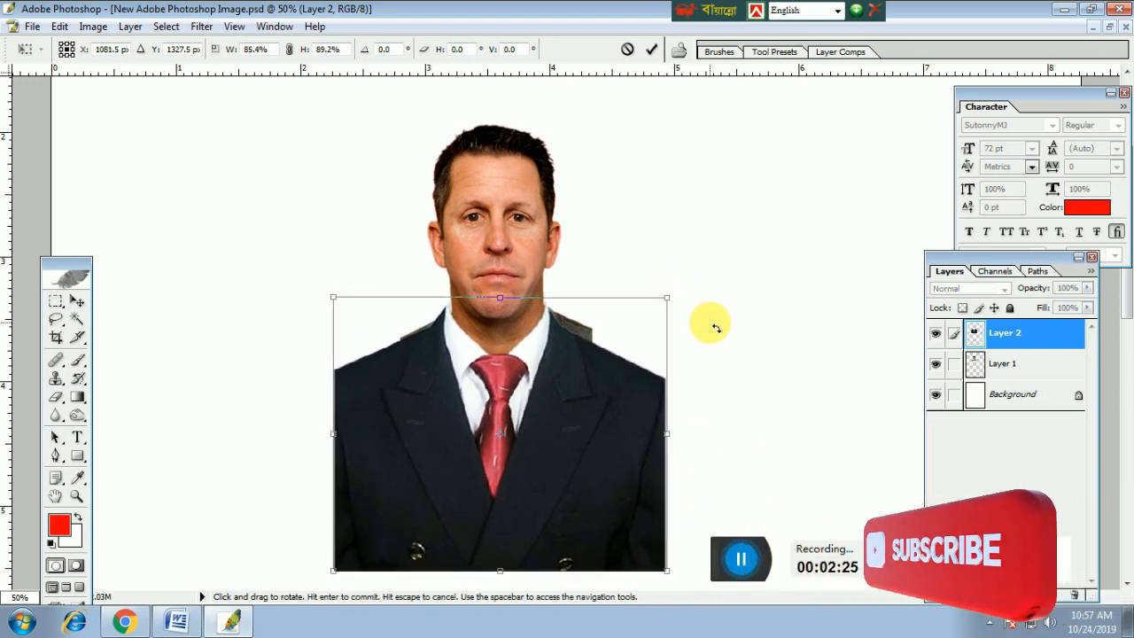
pyautogui.press('Up')
pyautogui.press('Up')
pyautogui.press('Up')
pyautogui.press('Up')
pyautogui.press('Up')
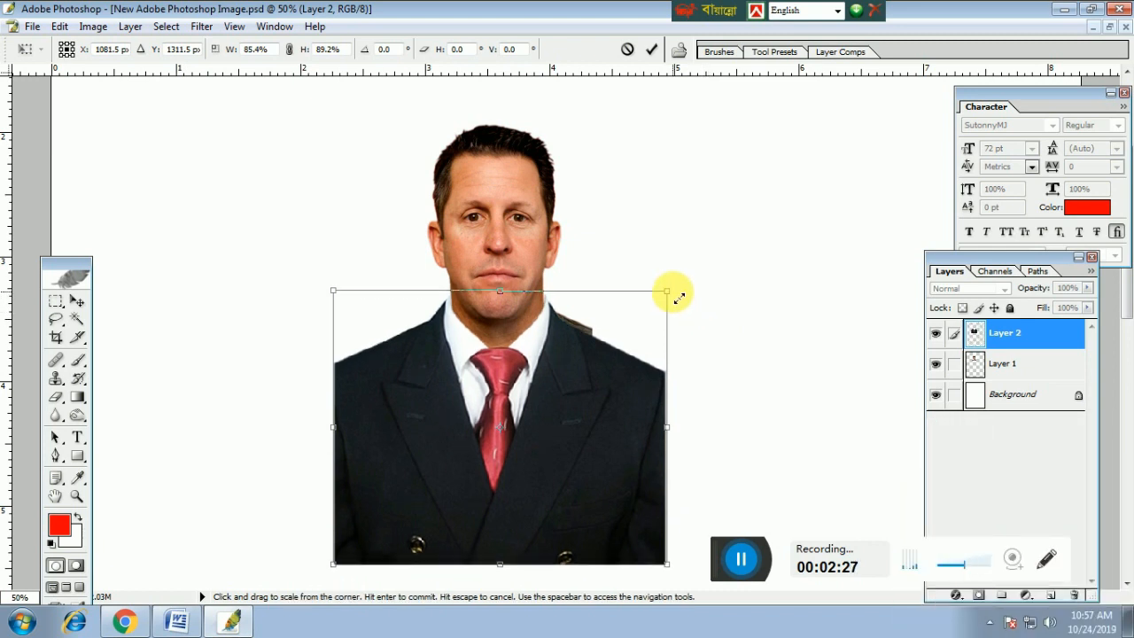
# Reduce the suit further to about 83.7% width and 87.4% height, nudge it left and up, and apply the transform
pyautogui.moveTo(679, 296); pyautogui.dragTo(671, 298)
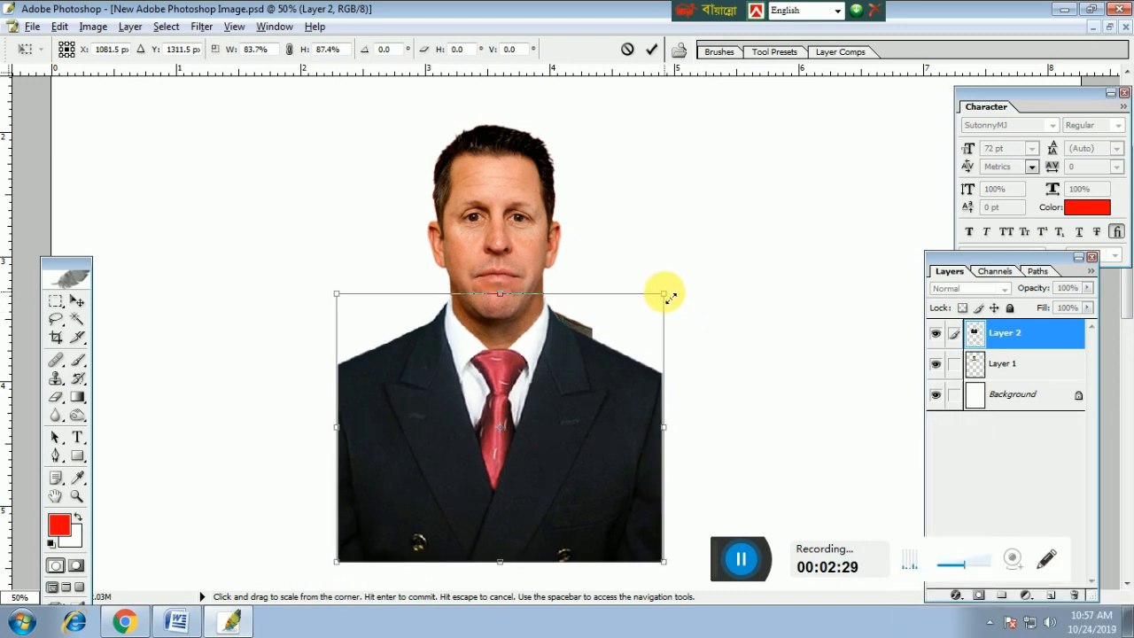
pyautogui.press('Left')
pyautogui.press('Left')
pyautogui.press('Up')
pyautogui.press('Up')
pyautogui.press('Up')
pyautogui.press('Up')
pyautogui.press('Up')
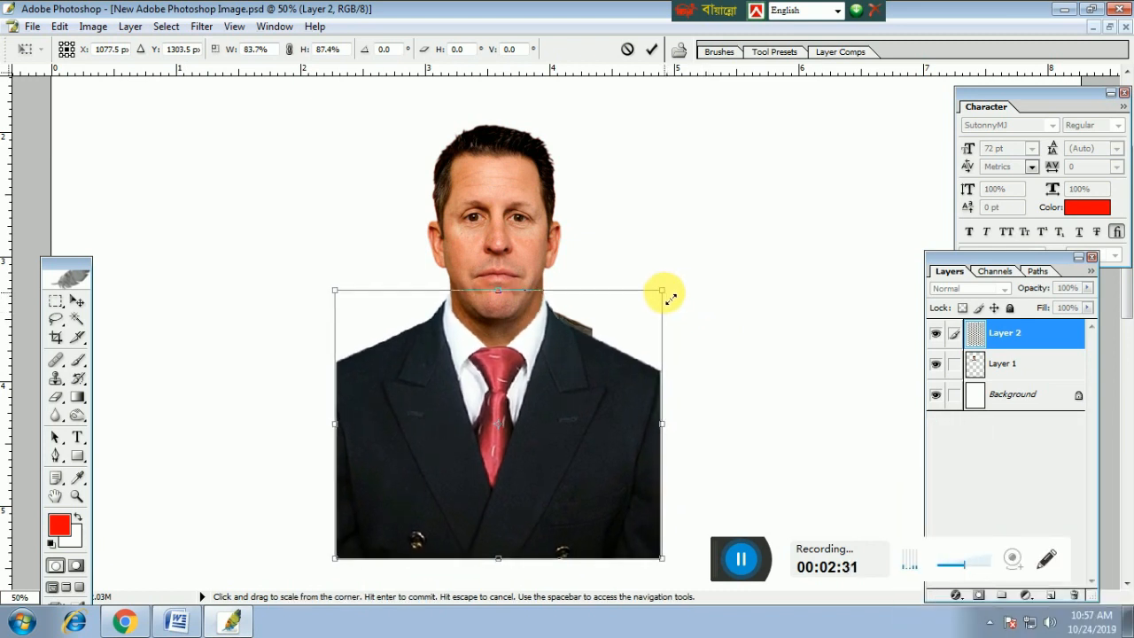
pyautogui.press('Return')
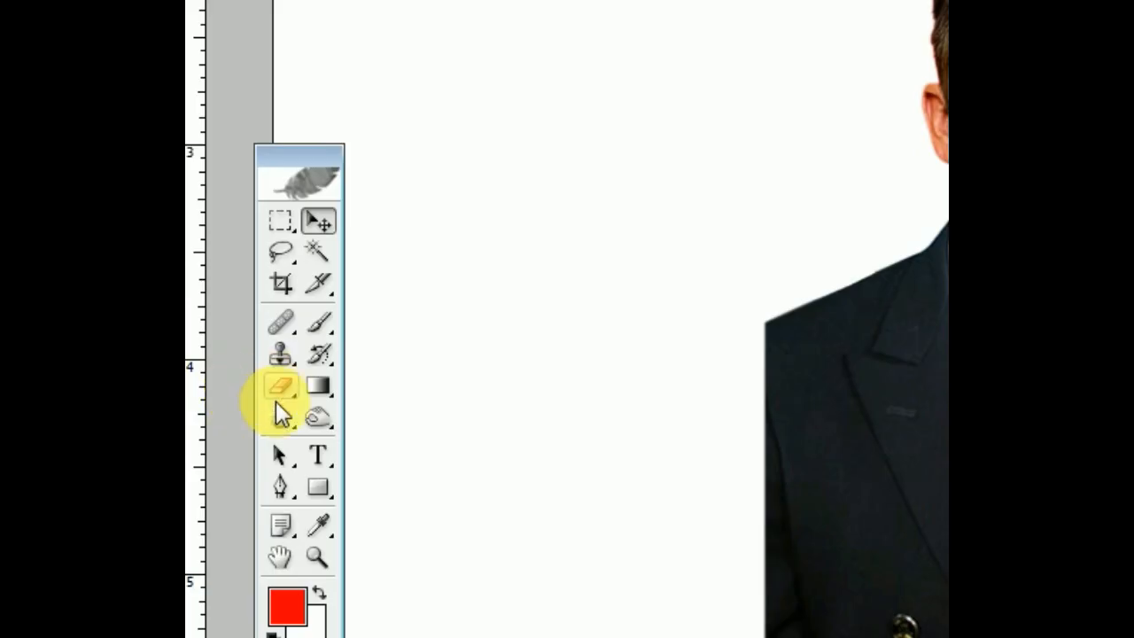
# Erase the original clothing showing above the suit's shoulders from the portrait layer, Layer 1, with the Eraser tool
pyautogui.click(273, 386)
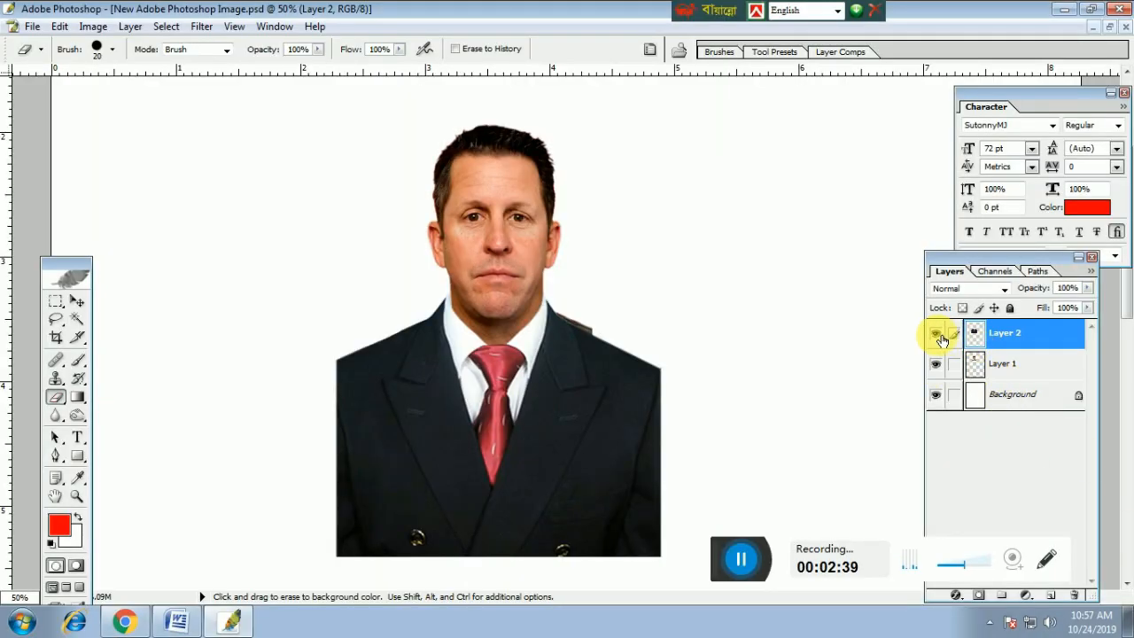
pyautogui.click(937, 334)
pyautogui.click(936, 335)
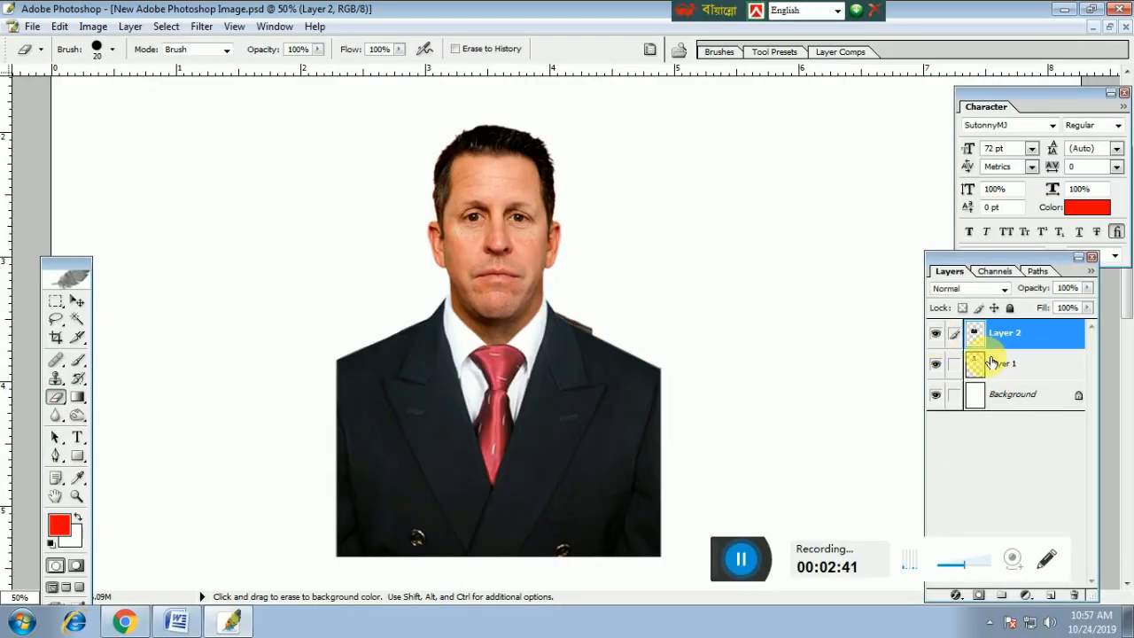
pyautogui.click(992, 363)
pyautogui.click(939, 365)
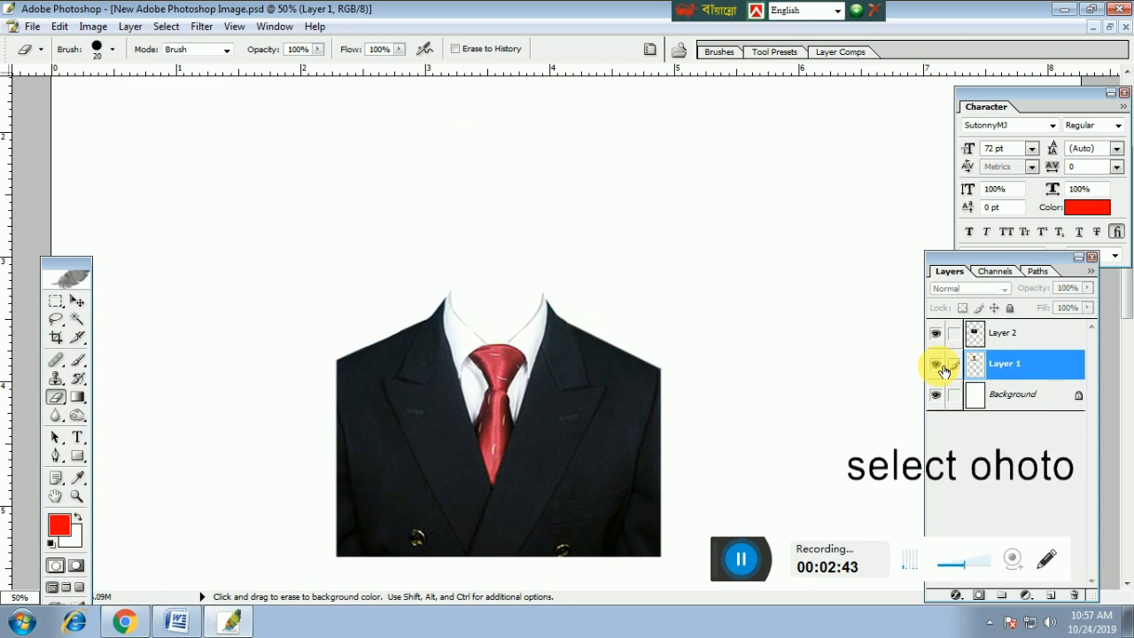
pyautogui.click(939, 365)
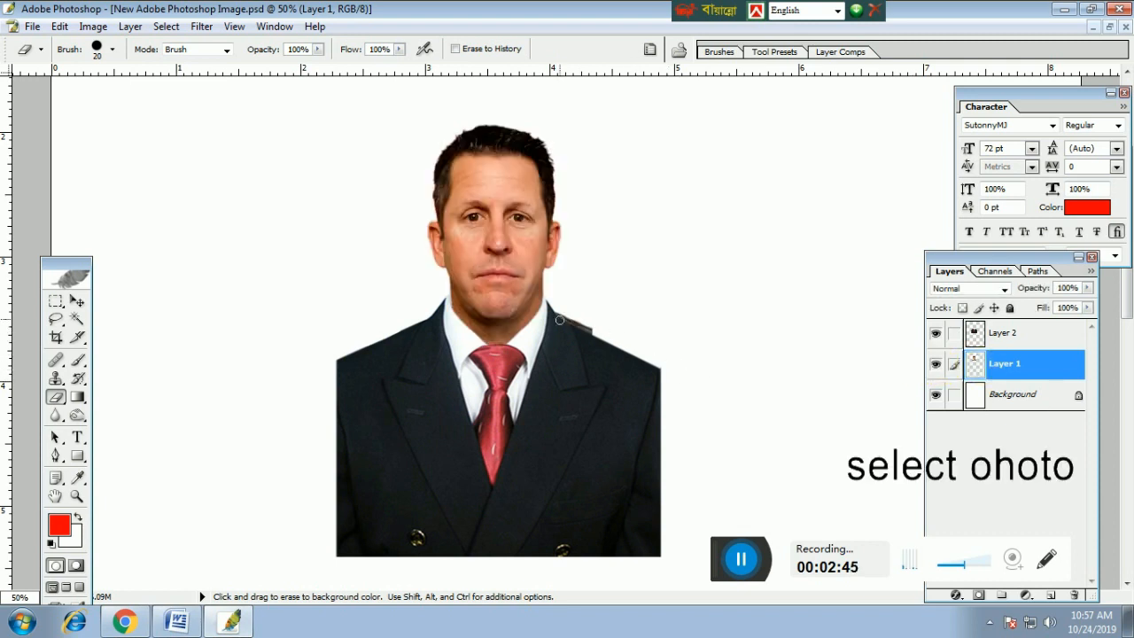
pyautogui.press('v')
pyautogui.hotkey('ctrl', '+')
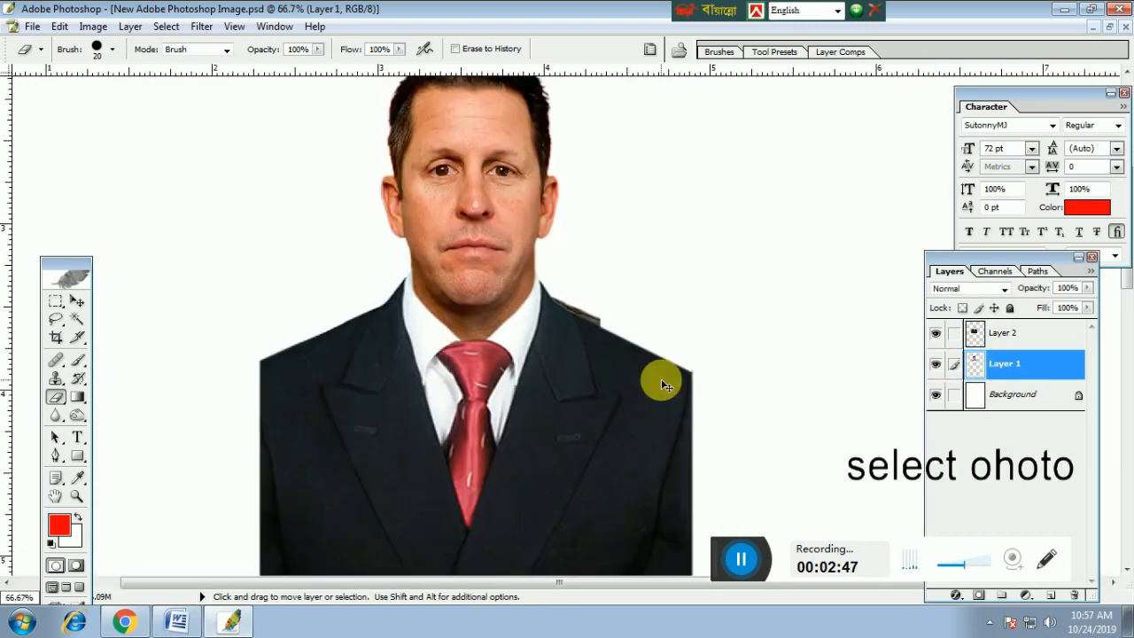
pyautogui.hotkey('ctrl', '+')
pyautogui.hotkey('ctrl', '+')
pyautogui.press('e')
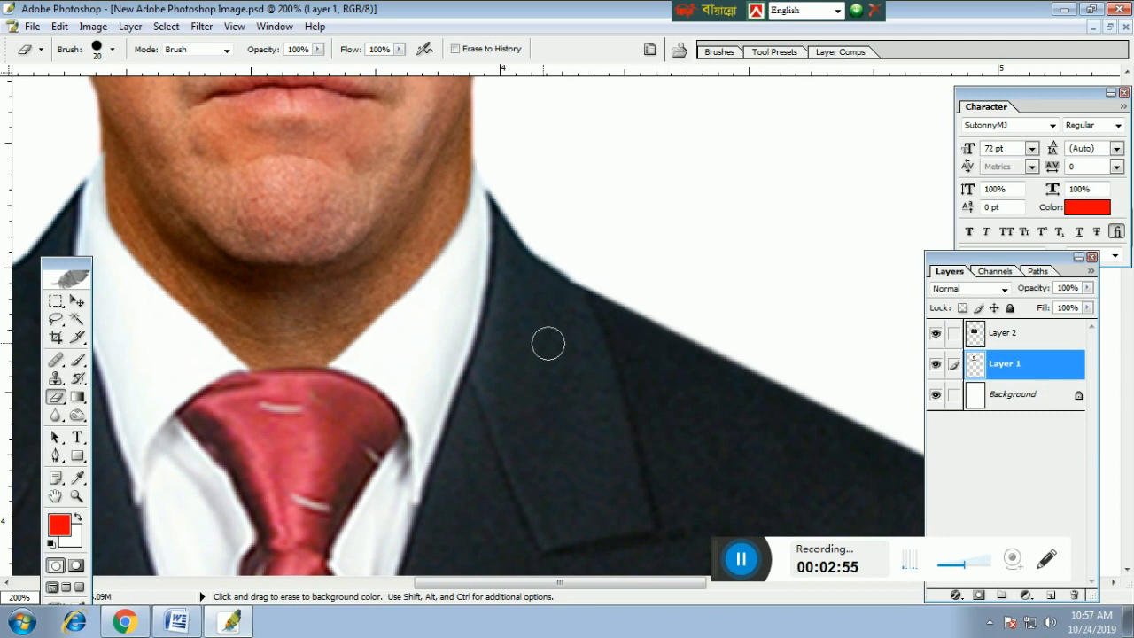
pyautogui.moveTo(398, 322); pyautogui.dragTo(702, 369)
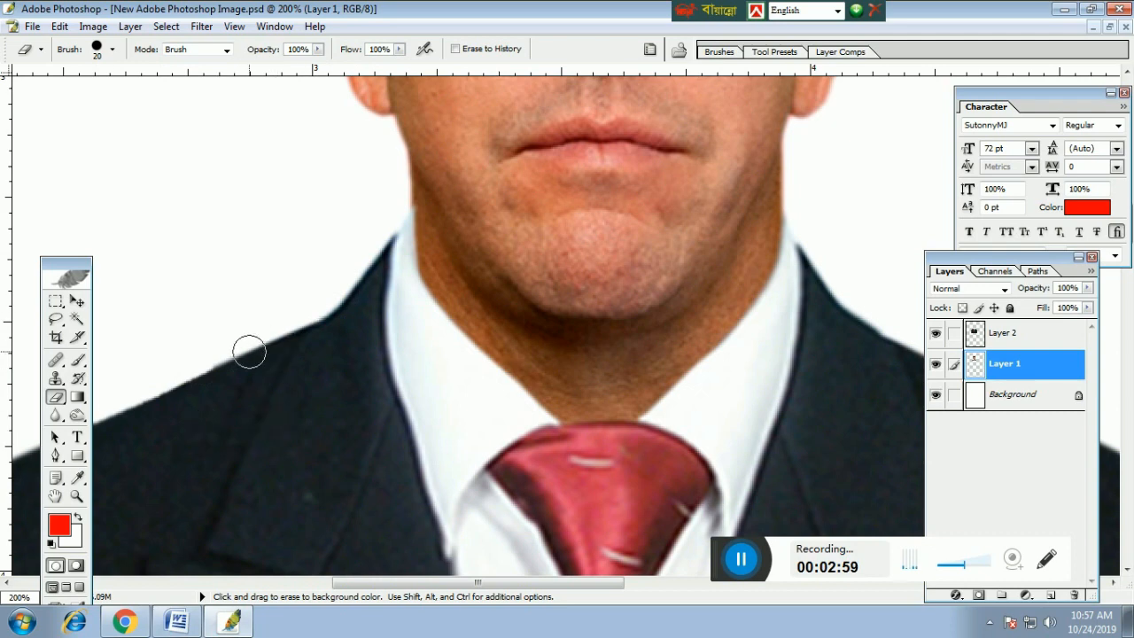
# Try a 1.55 × 1.95 in, 300 pixels/inch crop around the head and suit, and undo the crop
pyautogui.hotkey('ctrl', '-')
pyautogui.hotkey('ctrl', '-')
pyautogui.hotkey('ctrl', '-')
pyautogui.hotkey('ctrl', '-')
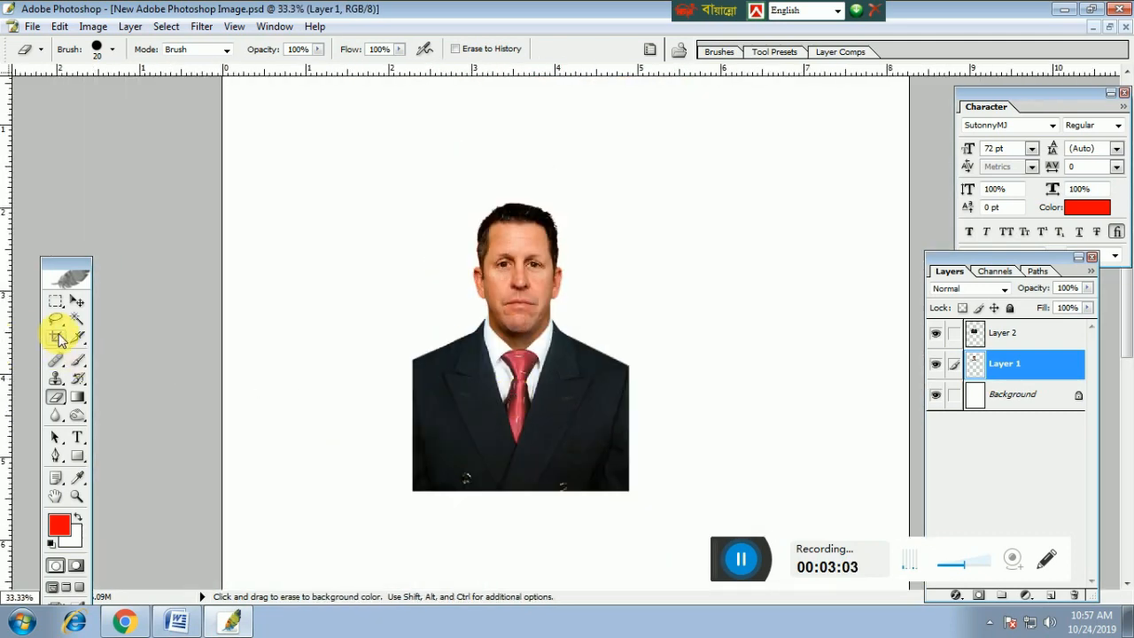
pyautogui.click(54, 341)
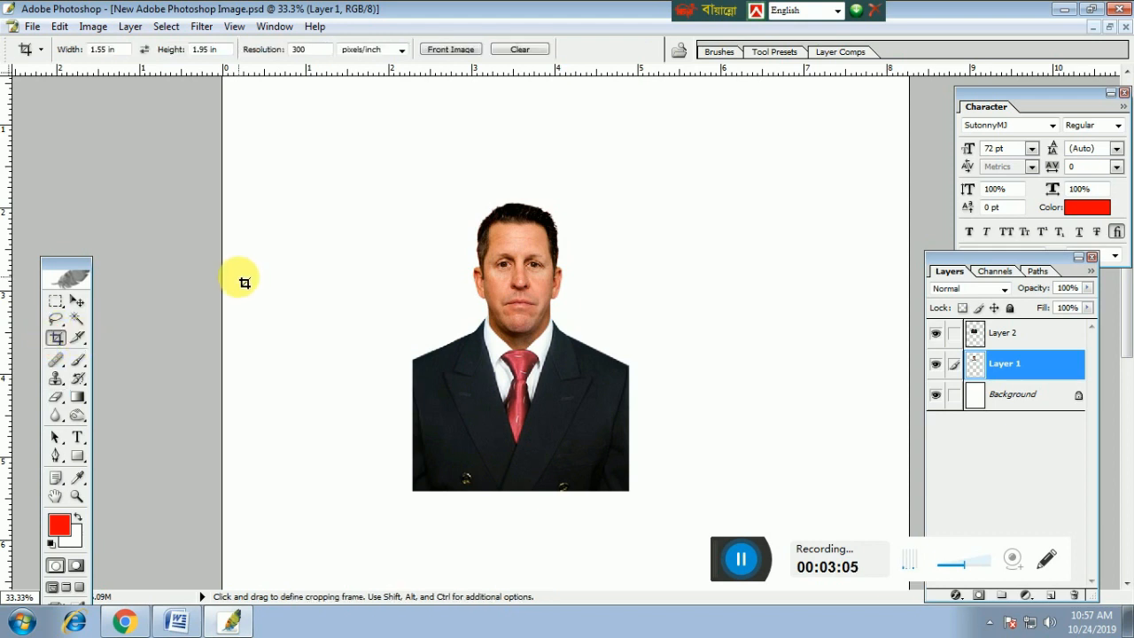
pyautogui.moveTo(435, 195); pyautogui.dragTo(708, 449)
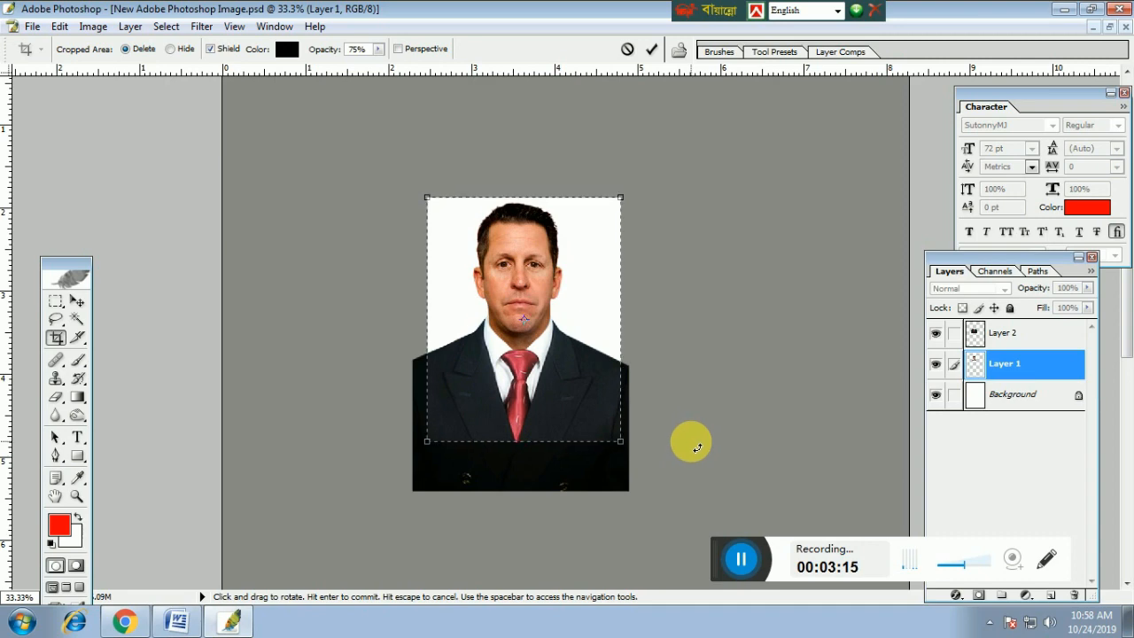
pyautogui.press('Return')
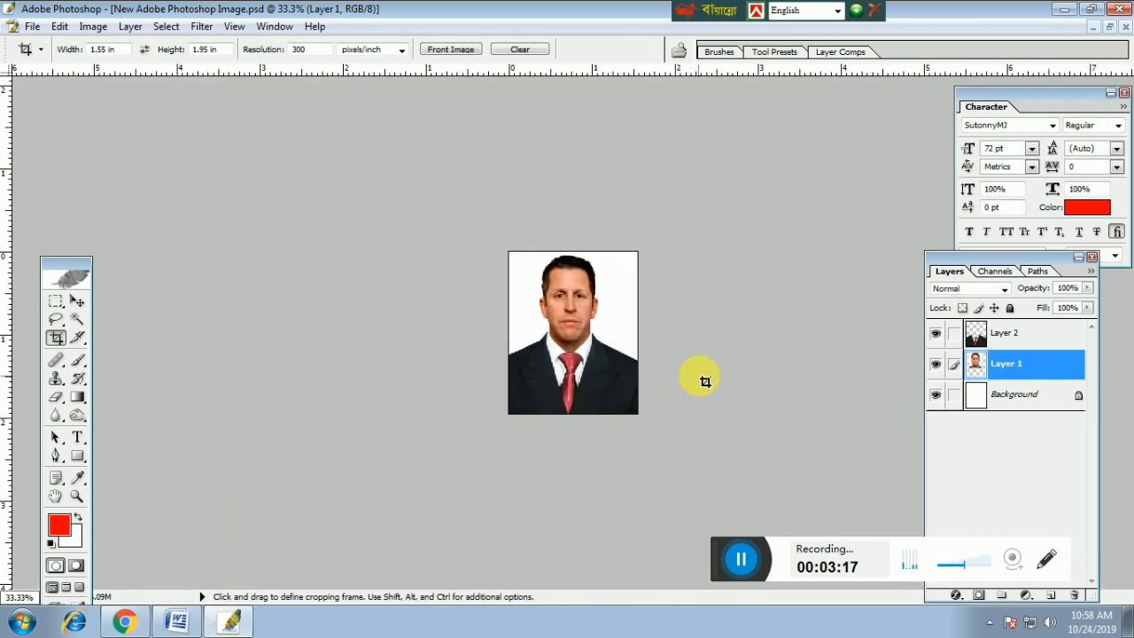
pyautogui.scroll(4, 713, 386)
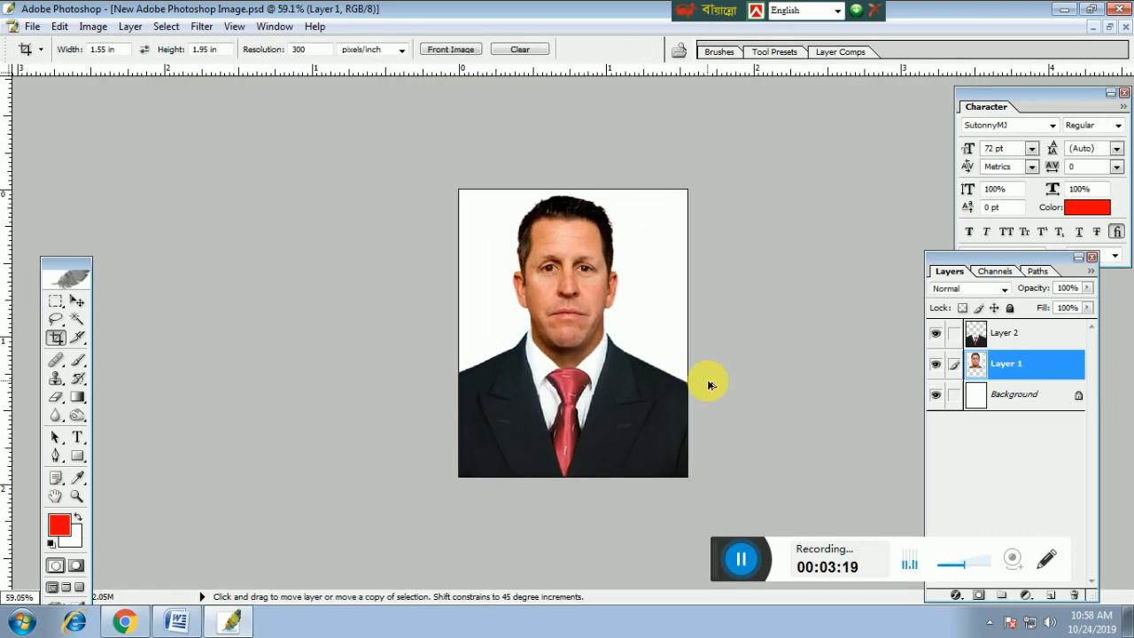
pyautogui.hotkey('ctrl', 'z')
# Crop the suited portrait to 1.55 × 1.95 in, shifting the frame until head and shoulders are centred
pyautogui.scroll(-6, 514, 346)
pyautogui.moveTo(413, 244); pyautogui.dragTo(728, 483)
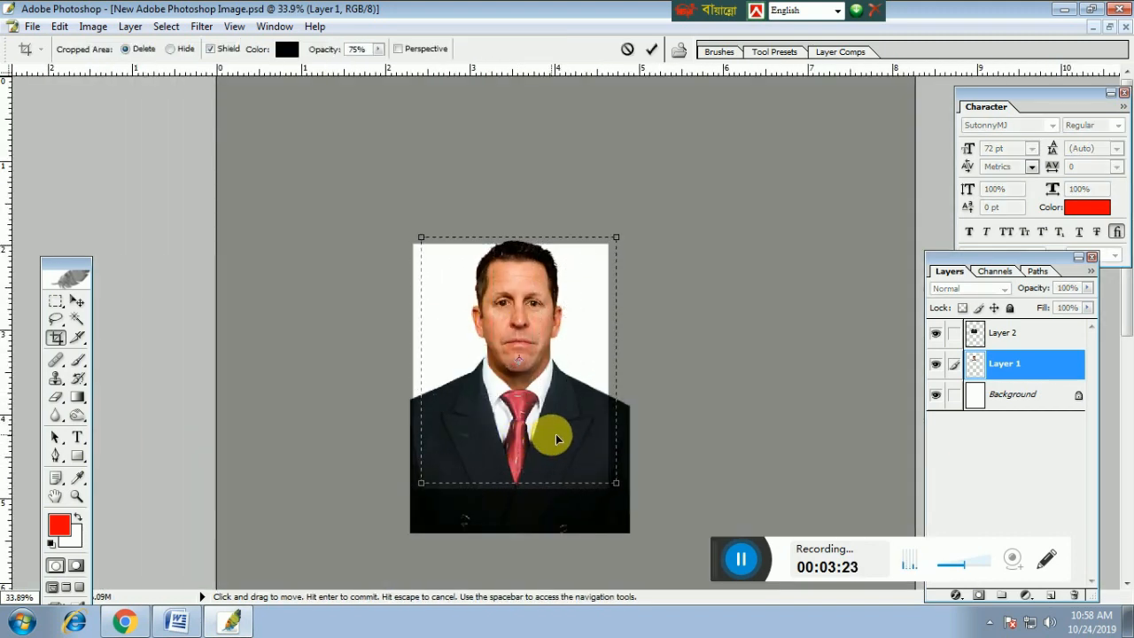
pyautogui.press('Right')
pyautogui.press('Right')
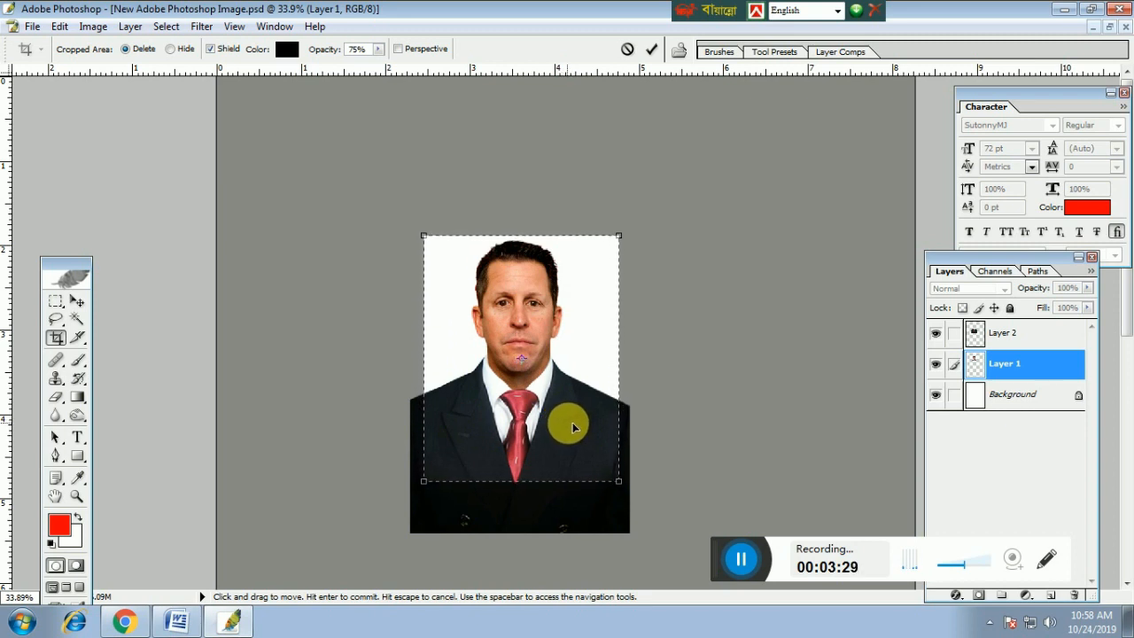
pyautogui.press('Left')
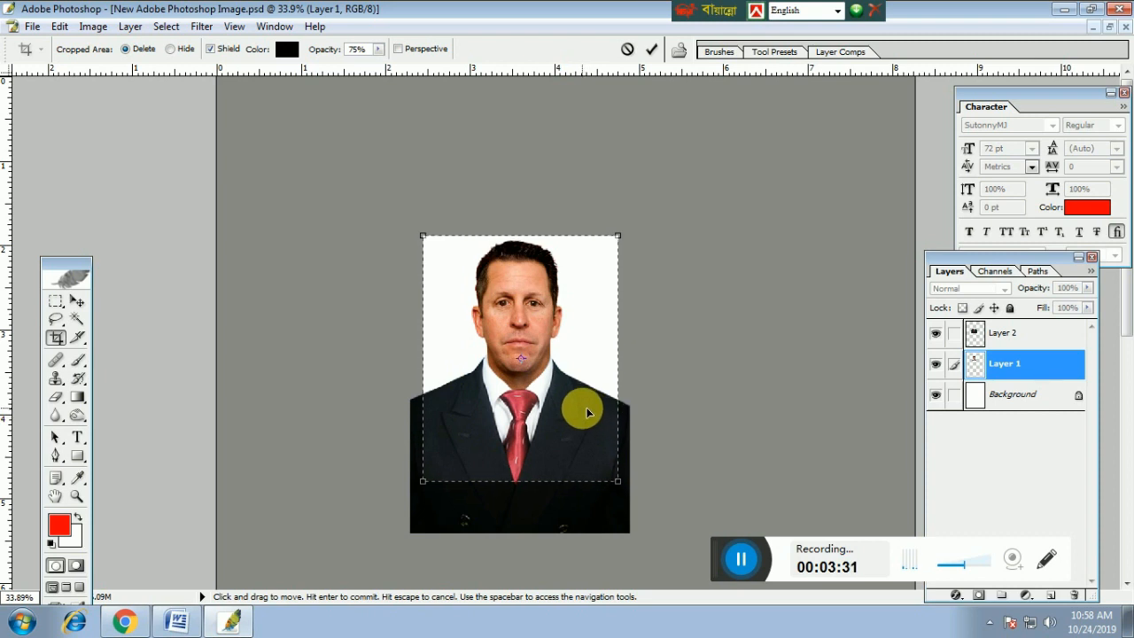
pyautogui.press('Return')
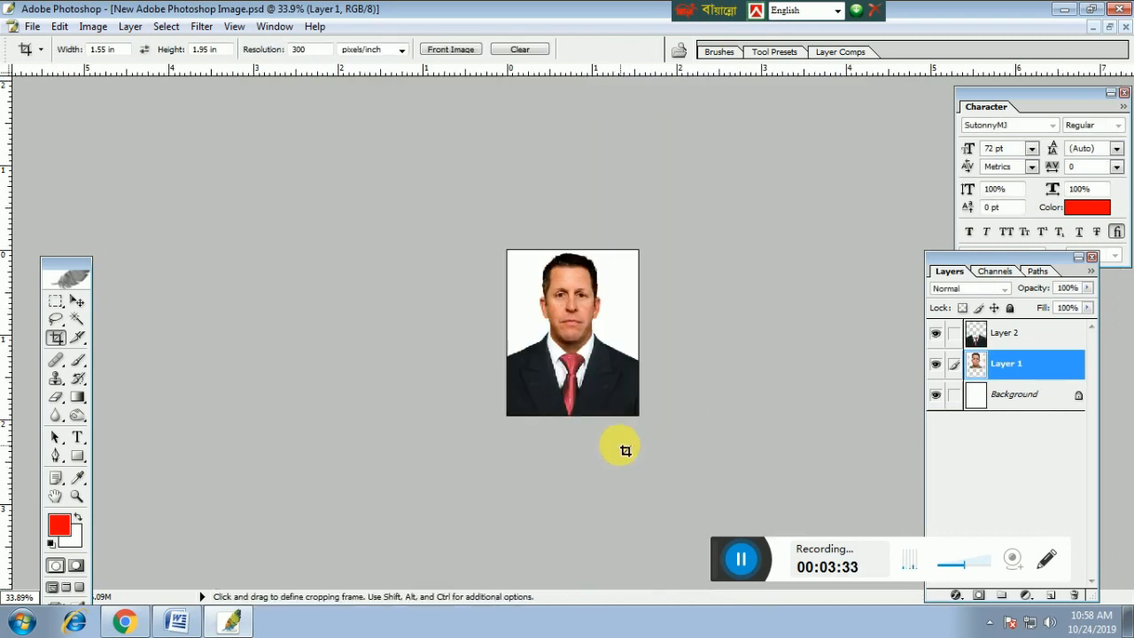
# Link the suit layer and the Background to Layer 1 and merge all of them into one layer
pyautogui.scroll(2, 946, 404)
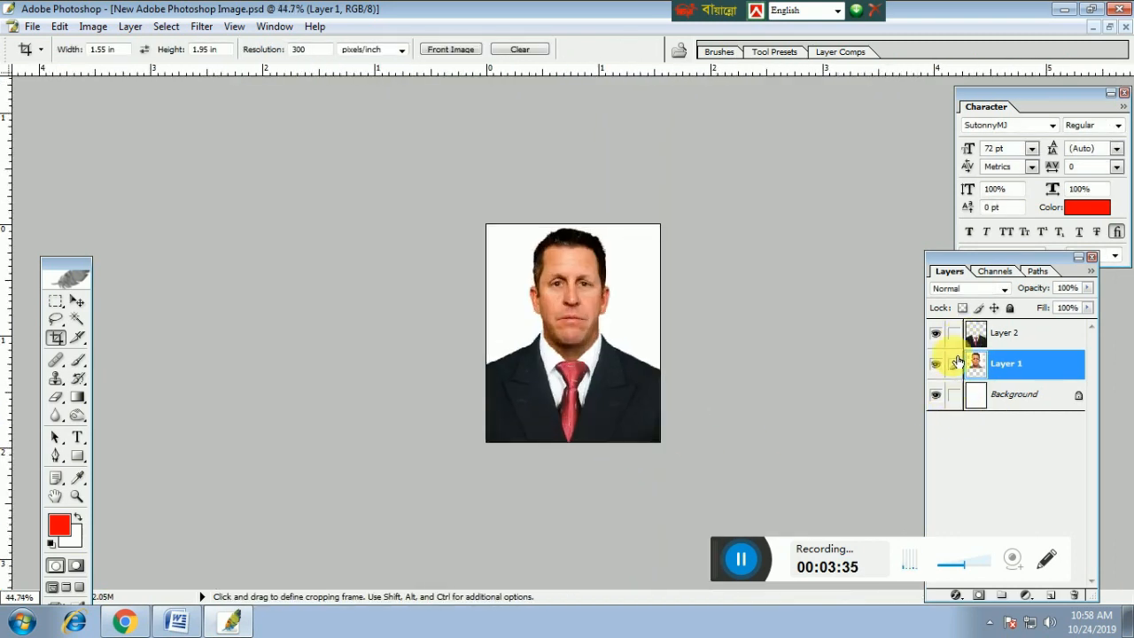
pyautogui.hotkey('ctrl', 'e')
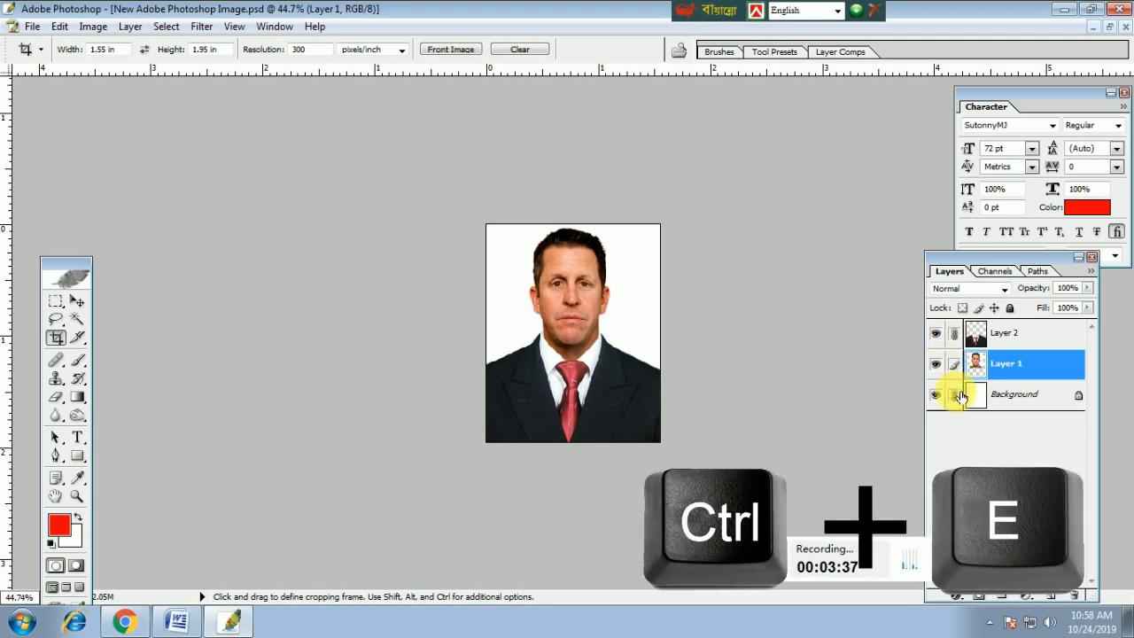
pyautogui.scroll(2, 595, 363)
pyautogui.scroll(2, 594, 363)
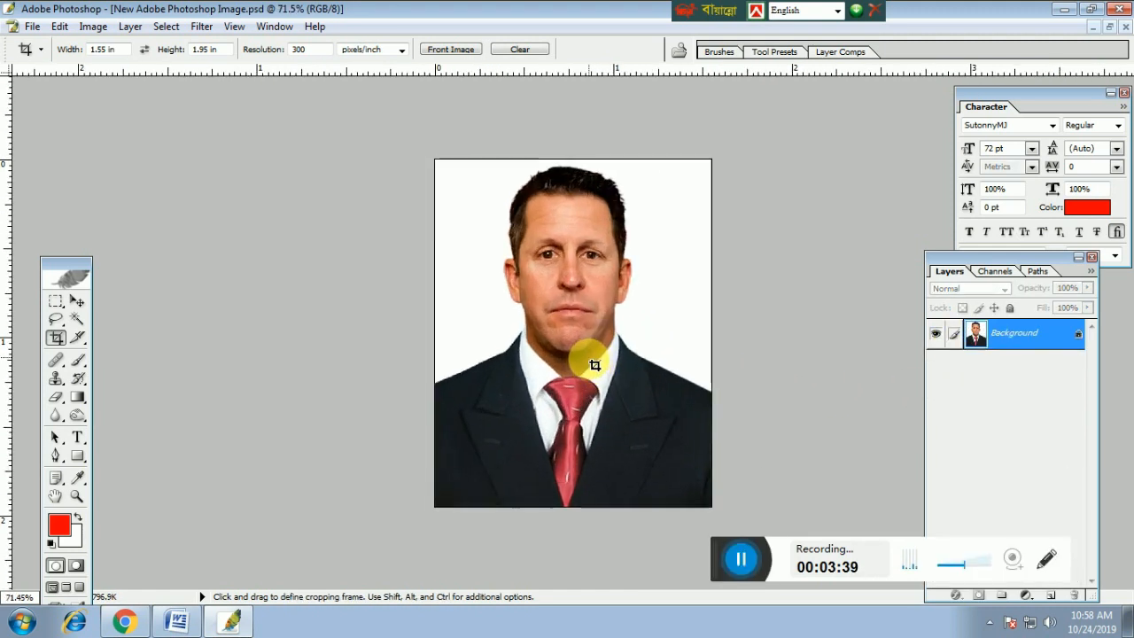
pyautogui.click(56, 413)
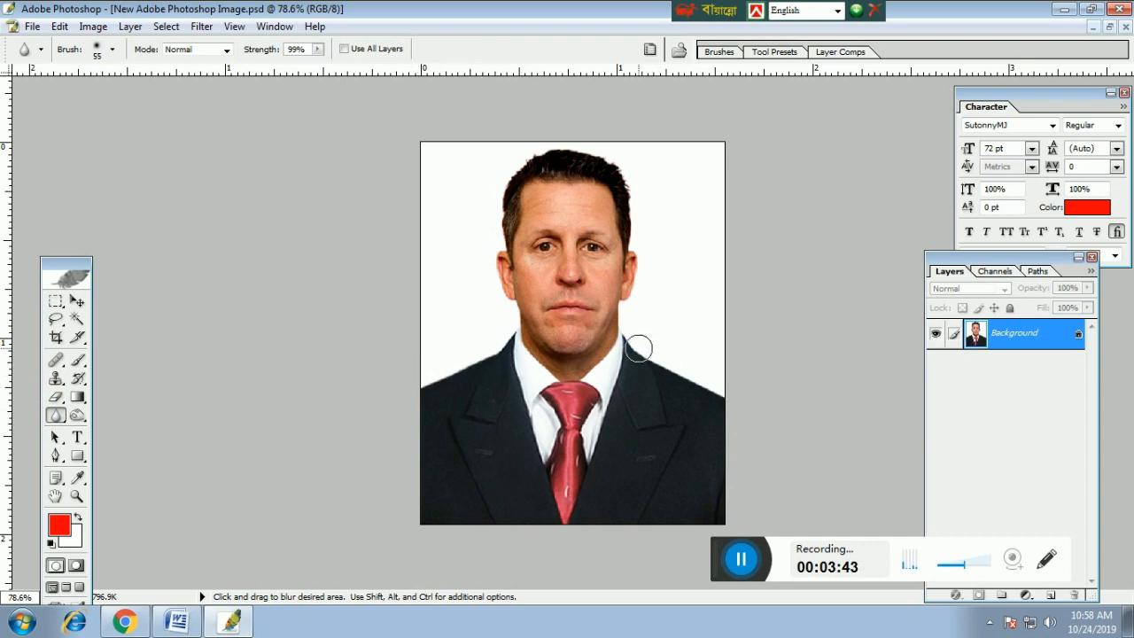
pyautogui.scroll(-2, 674, 317)
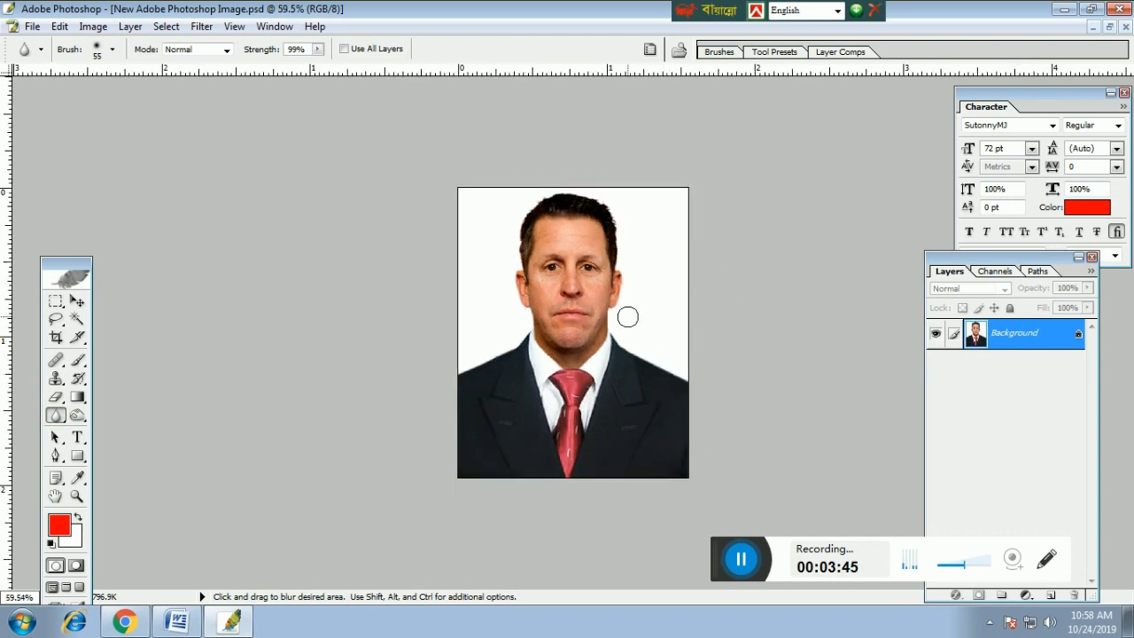
pyautogui.scroll(-1, 507, 329)
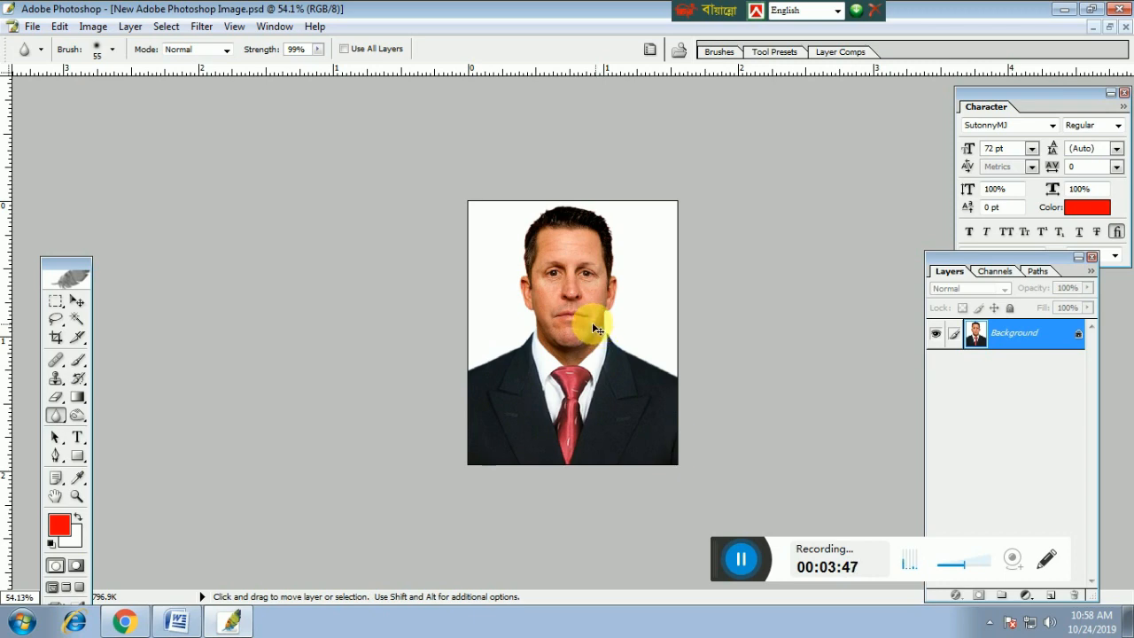
# Create a new A4 document, 210 × 297 mm at 300 pixels/inch, in RGB Color with a white background
pyautogui.hotkey('ctrl', 'n')
pyautogui.click(445, 248)
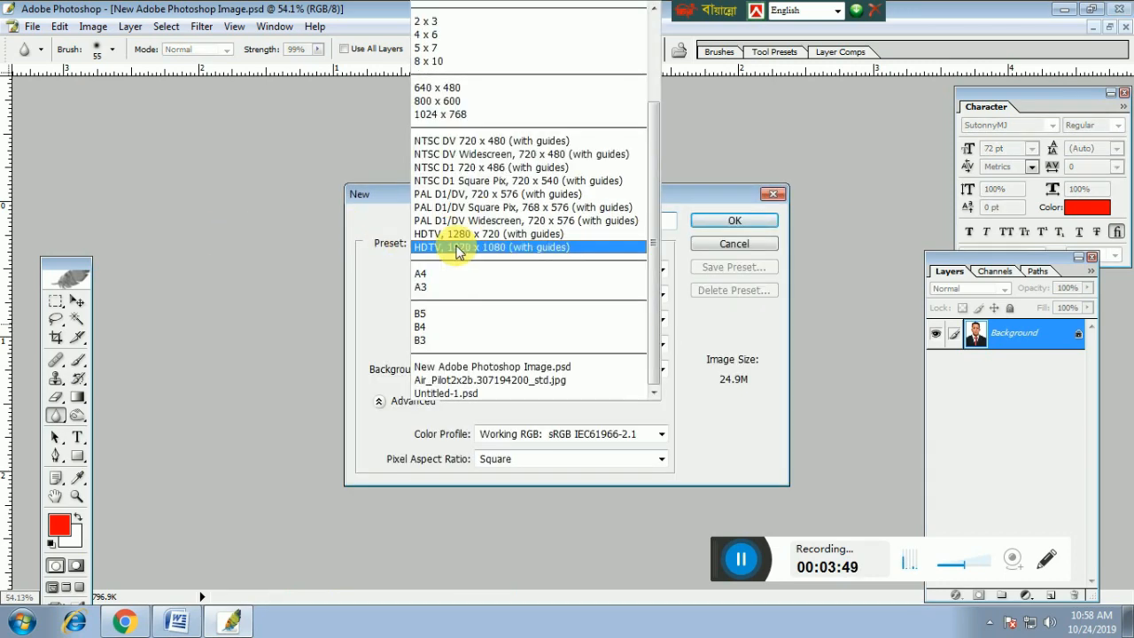
pyautogui.click(610, 243)
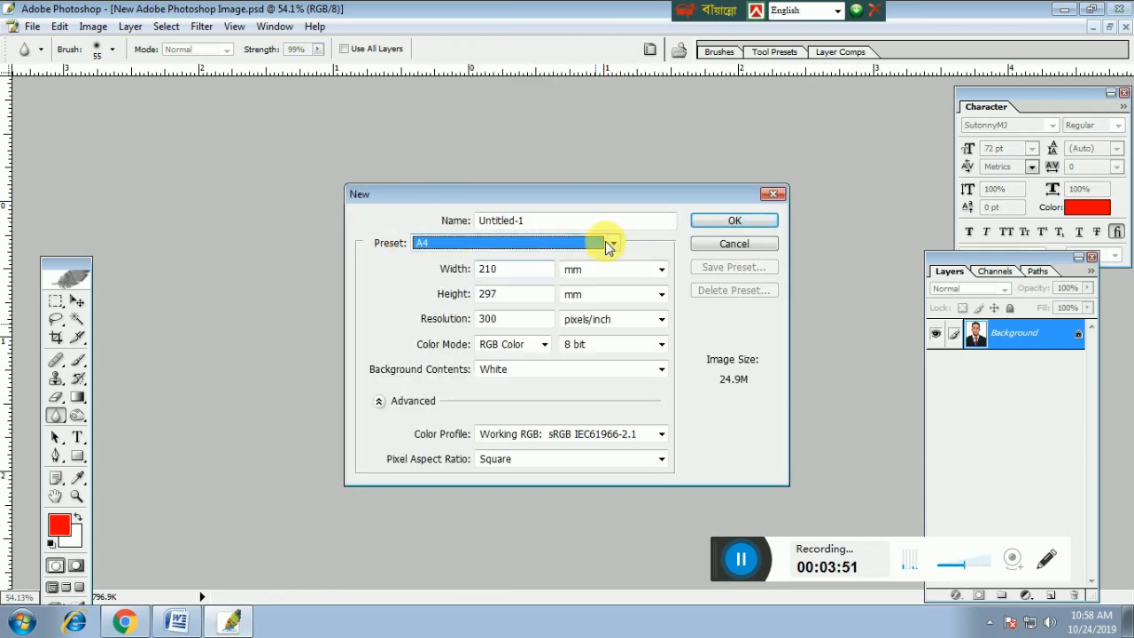
pyautogui.click(716, 221)
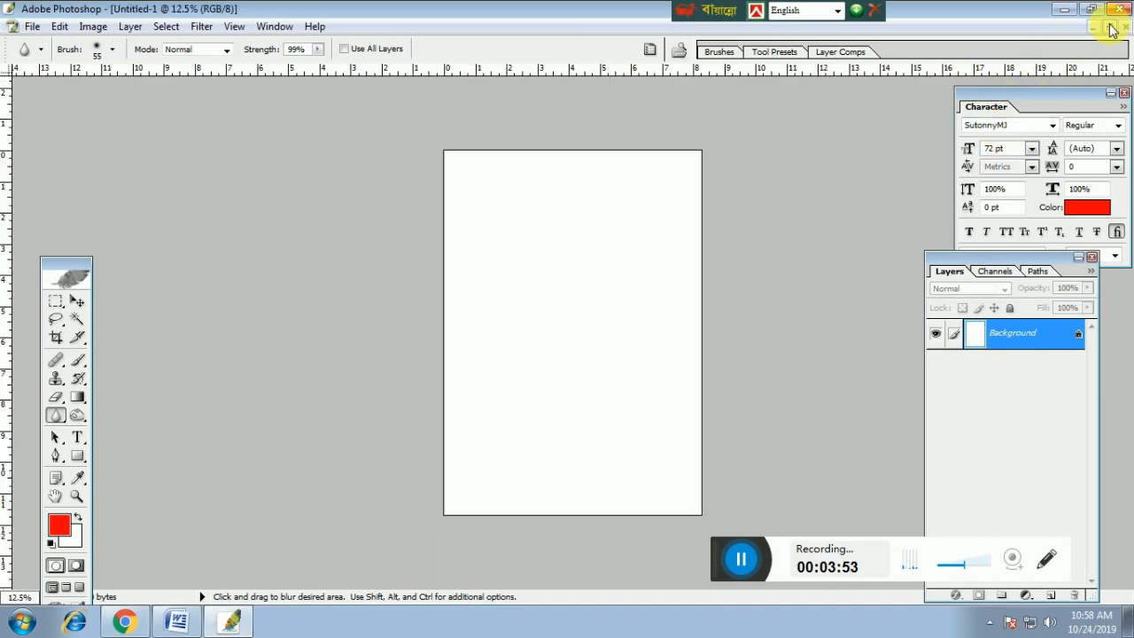
# Restore the document windows, spread them out side by side and put the blank A4 page near the finished portrait
pyautogui.click(1113, 29)
pyautogui.moveTo(215, 112); pyautogui.dragTo(612, 156)
pyautogui.moveTo(523, 136); pyautogui.dragTo(417, 481)
pyautogui.moveTo(531, 134); pyautogui.dragTo(498, 133)
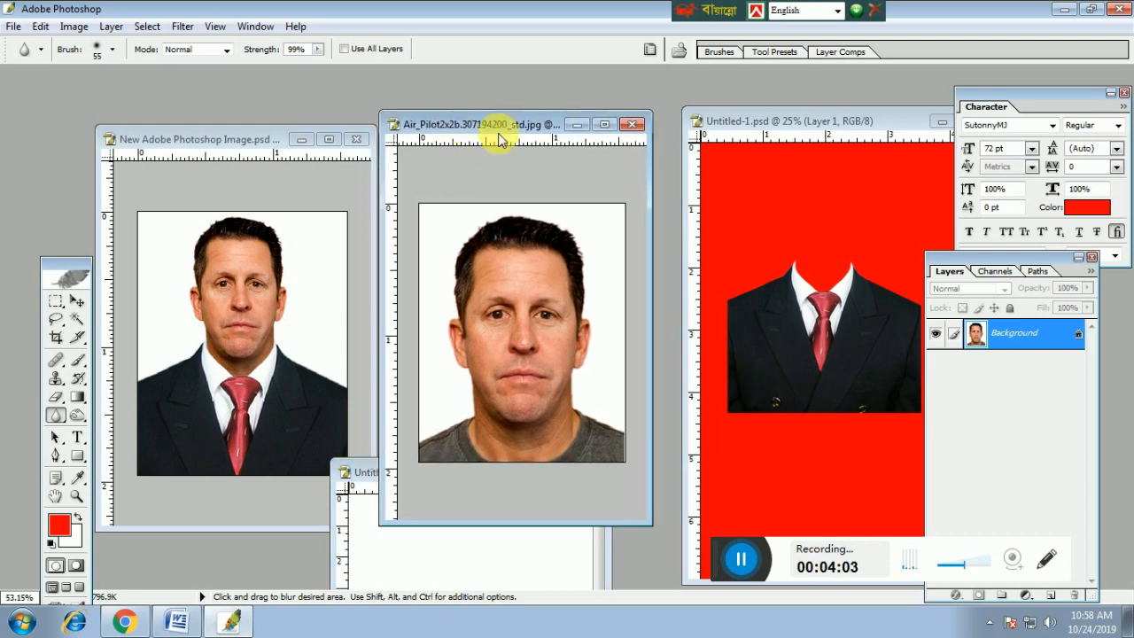
pyautogui.moveTo(869, 129); pyautogui.dragTo(841, 127)
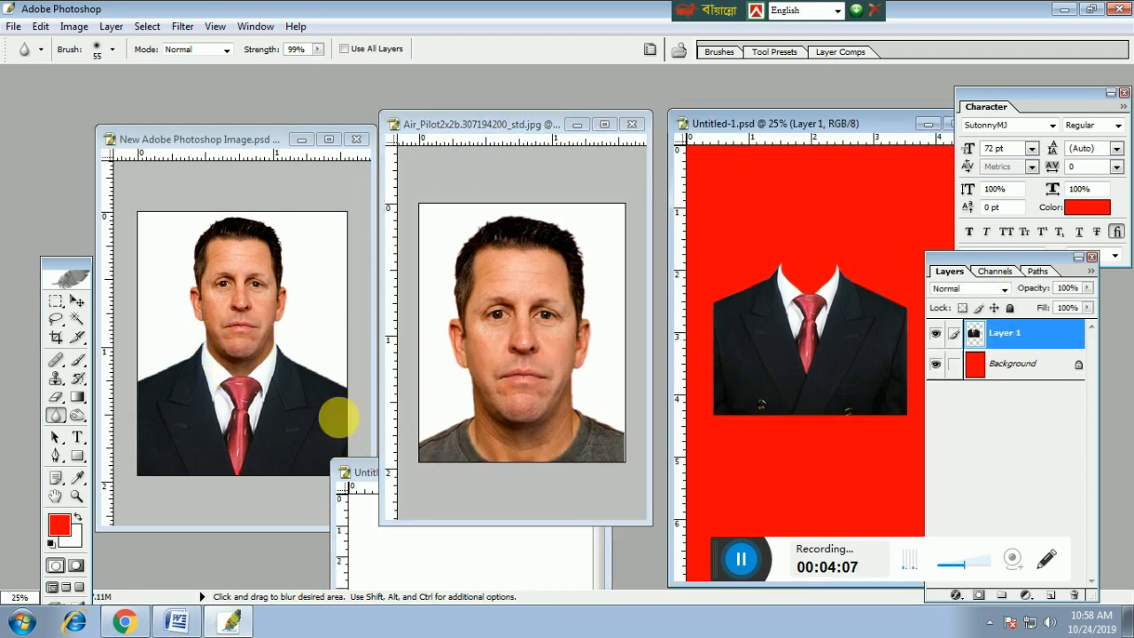
pyautogui.moveTo(362, 469); pyautogui.dragTo(469, 181)
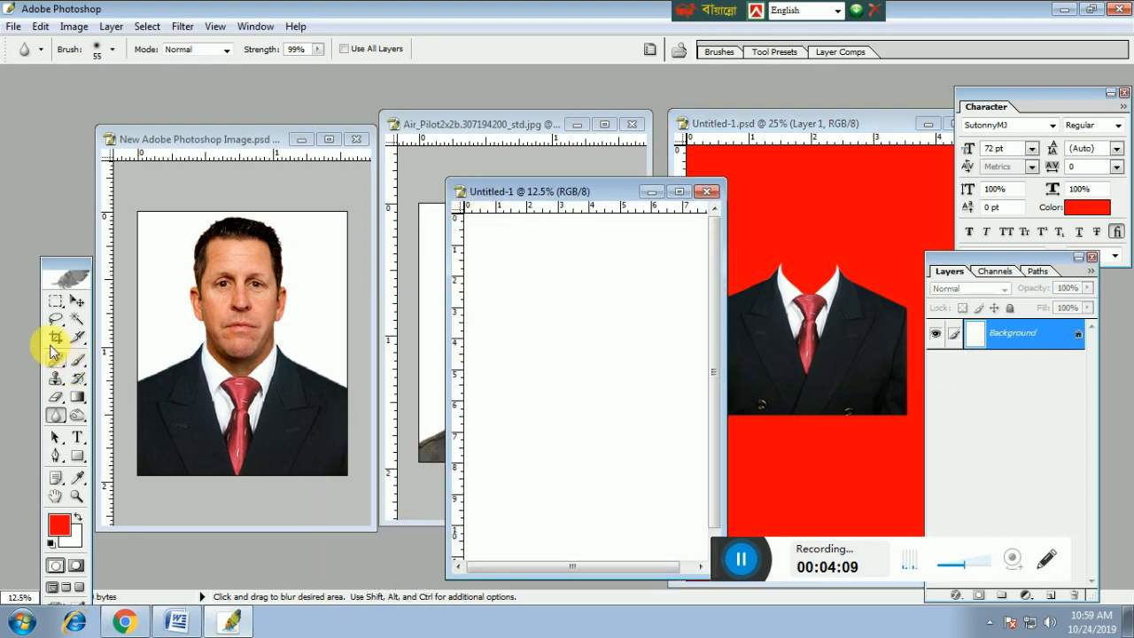
# Copy the finished portrait onto the blank A4 page with the Move tool and maximize that page document
pyautogui.click(77, 301)
pyautogui.moveTo(160, 319); pyautogui.dragTo(521, 356)
pyautogui.click(685, 193)
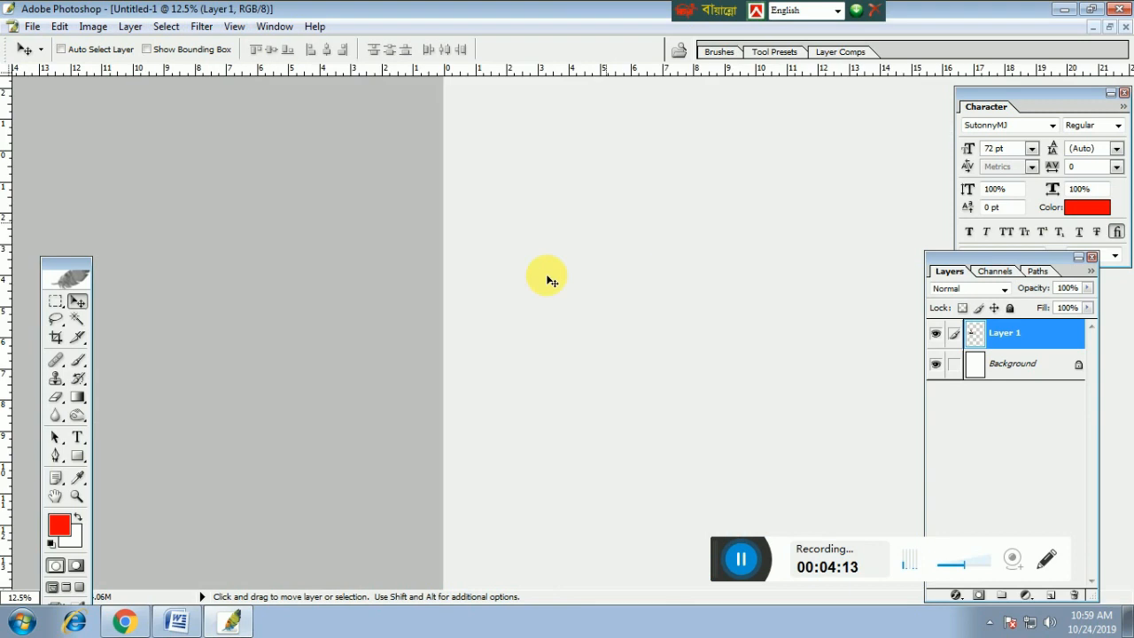
pyautogui.scroll(3, 546, 278)
pyautogui.moveTo(440, 341); pyautogui.dragTo(498, 43)
pyautogui.scroll(2, 521, 241)
pyautogui.moveTo(500, 372); pyautogui.dragTo(499, 123)
pyautogui.moveTo(510, 325); pyautogui.dragTo(519, 227)
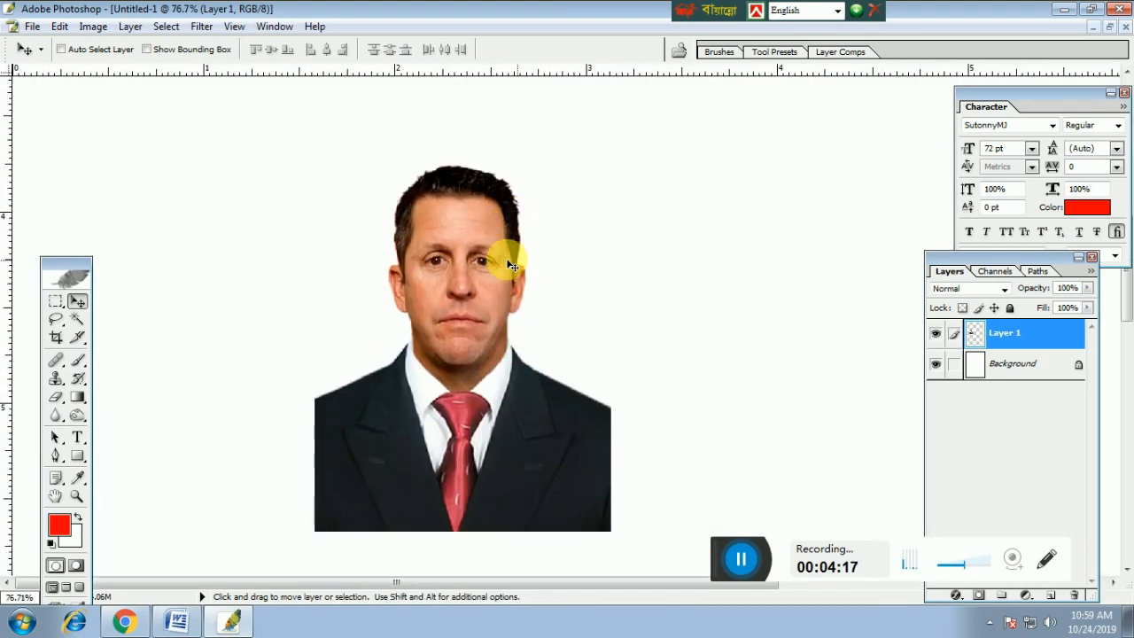
# Add a black Stroke layer style to Layer 1, the portrait on the A4 page
pyautogui.rightClick(464, 257)
pyautogui.click(465, 257)
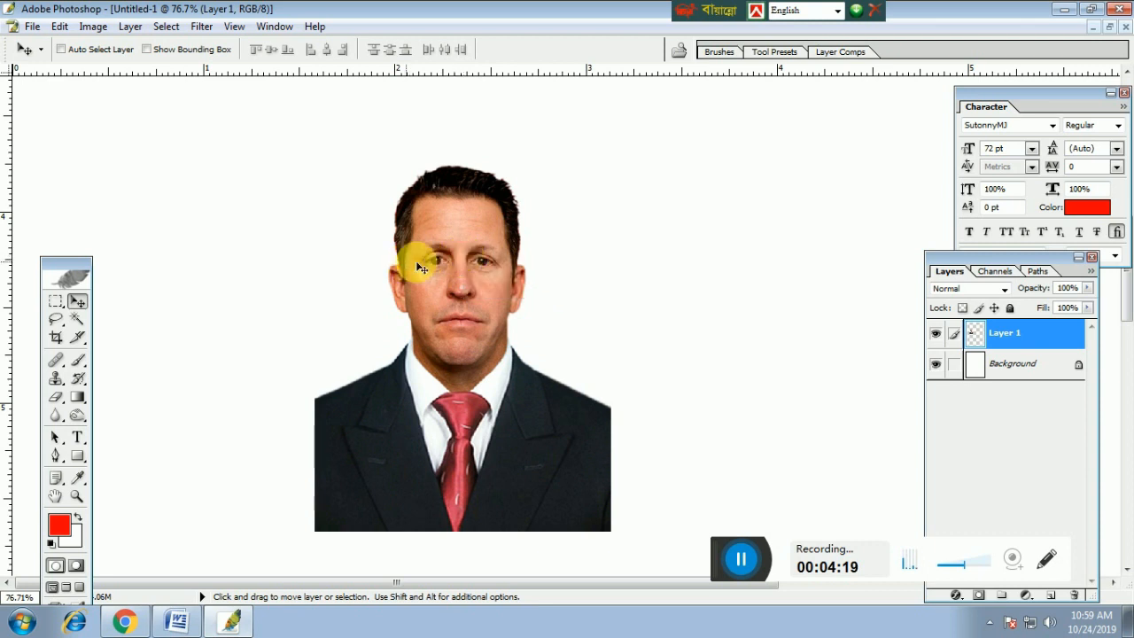
pyautogui.rightClick(1007, 333)
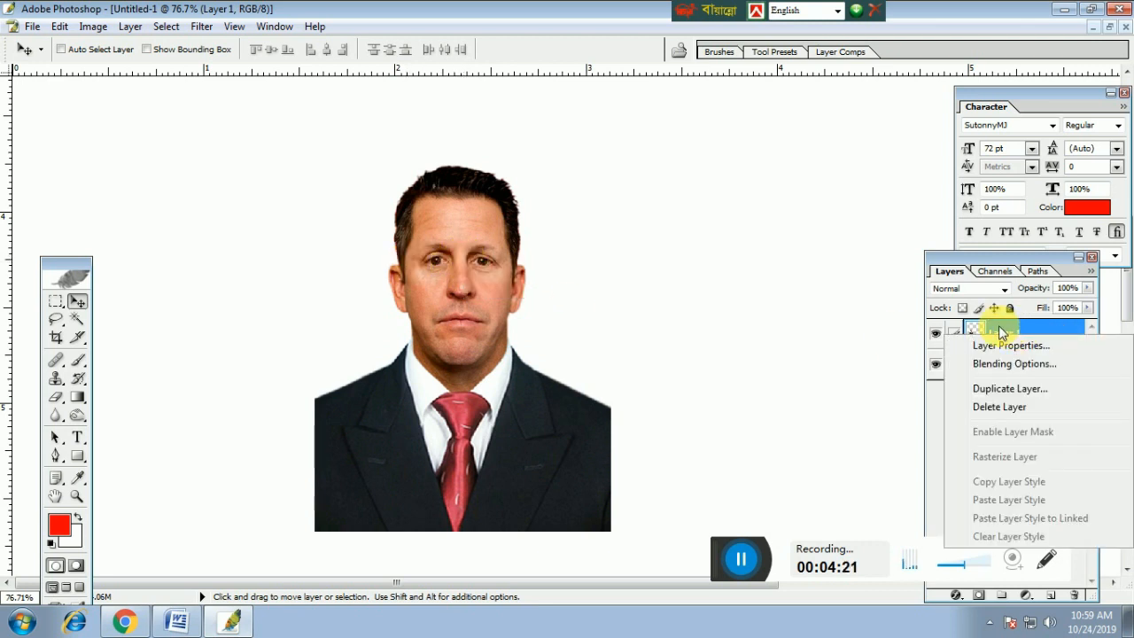
pyautogui.click(1000, 328)
pyautogui.rightClick(998, 327)
pyautogui.click(990, 357)
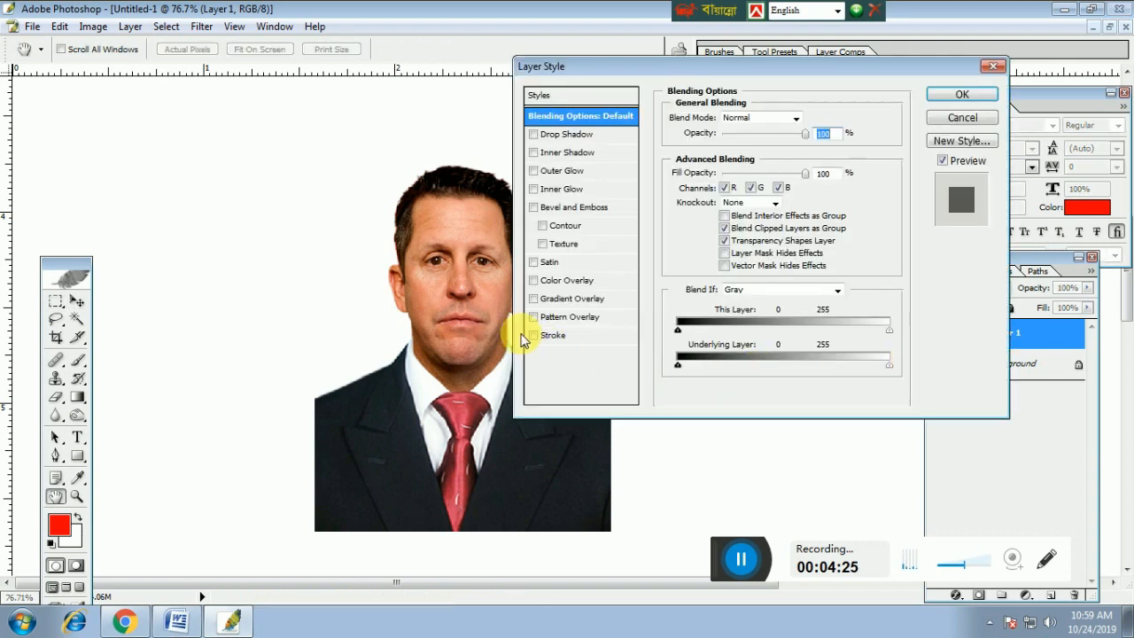
pyautogui.click(533, 336)
pyautogui.click(549, 337)
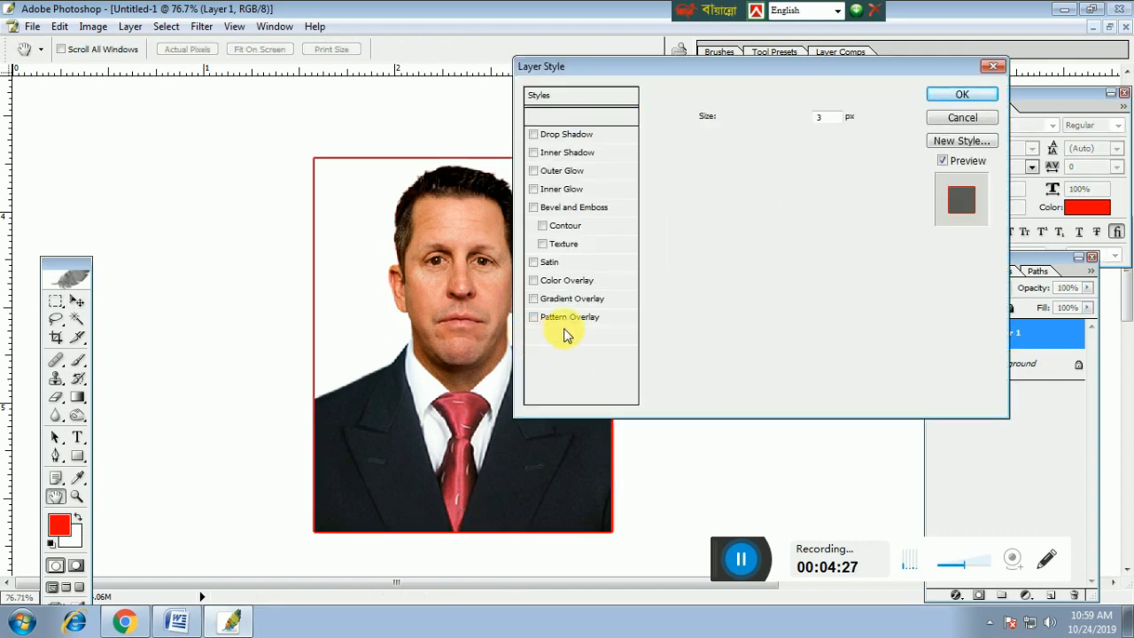
pyautogui.click(709, 213)
pyautogui.click(455, 340)
pyautogui.click(802, 128)
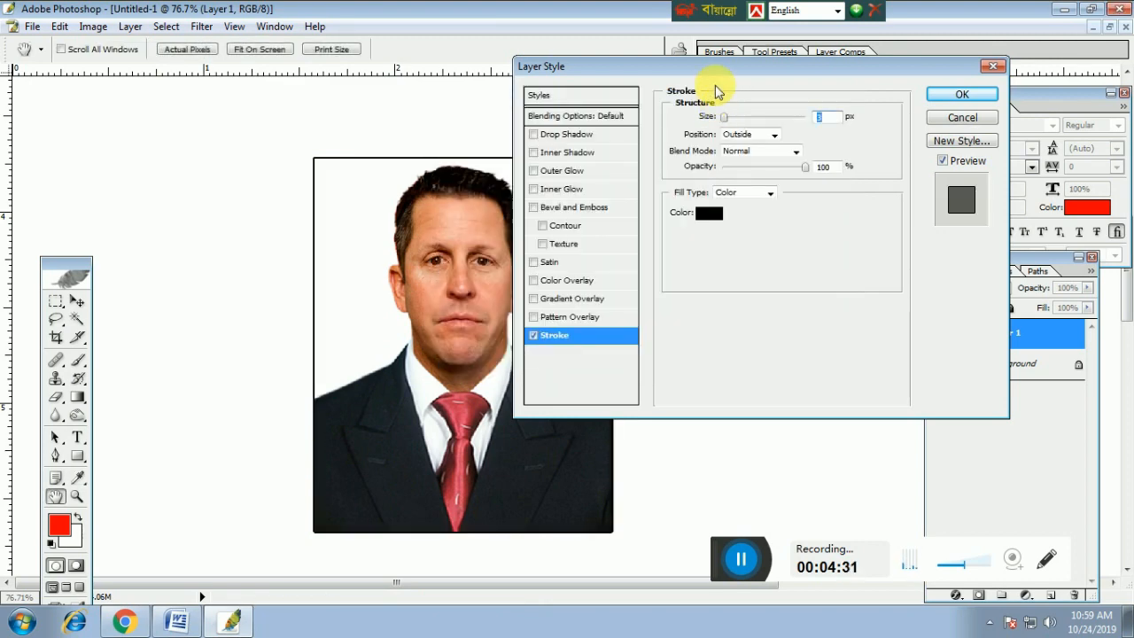
# Set the portrait's outside stroke size to 2 px and apply the layer style
pyautogui.moveTo(721, 63); pyautogui.dragTo(755, 117)
pyautogui.moveTo(772, 174); pyautogui.dragTo(764, 170)
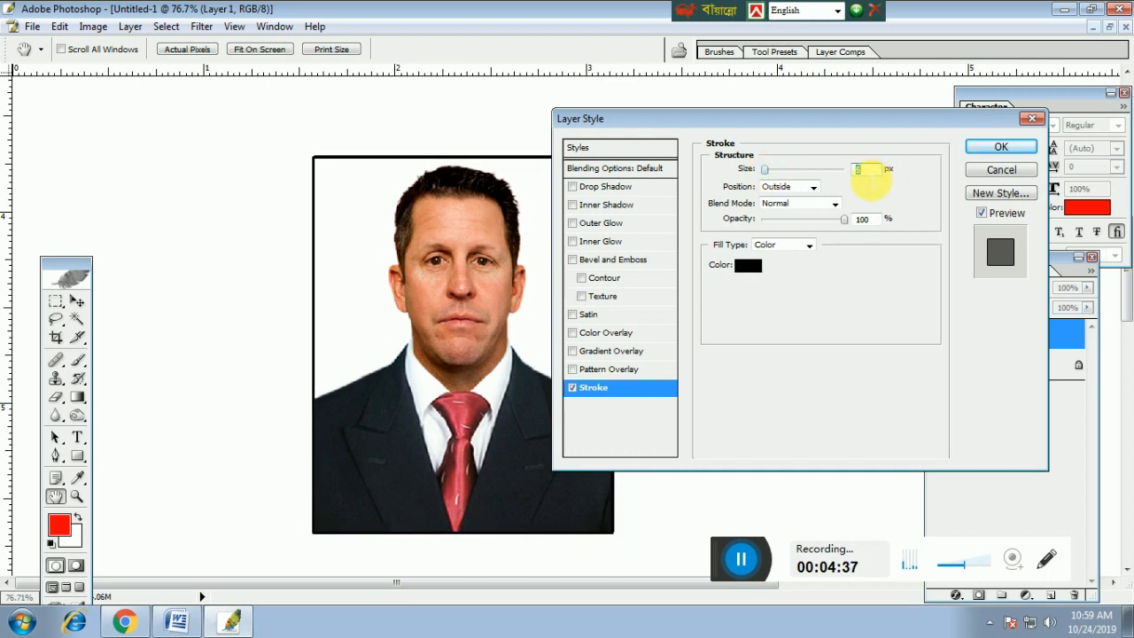
pyautogui.write('2')
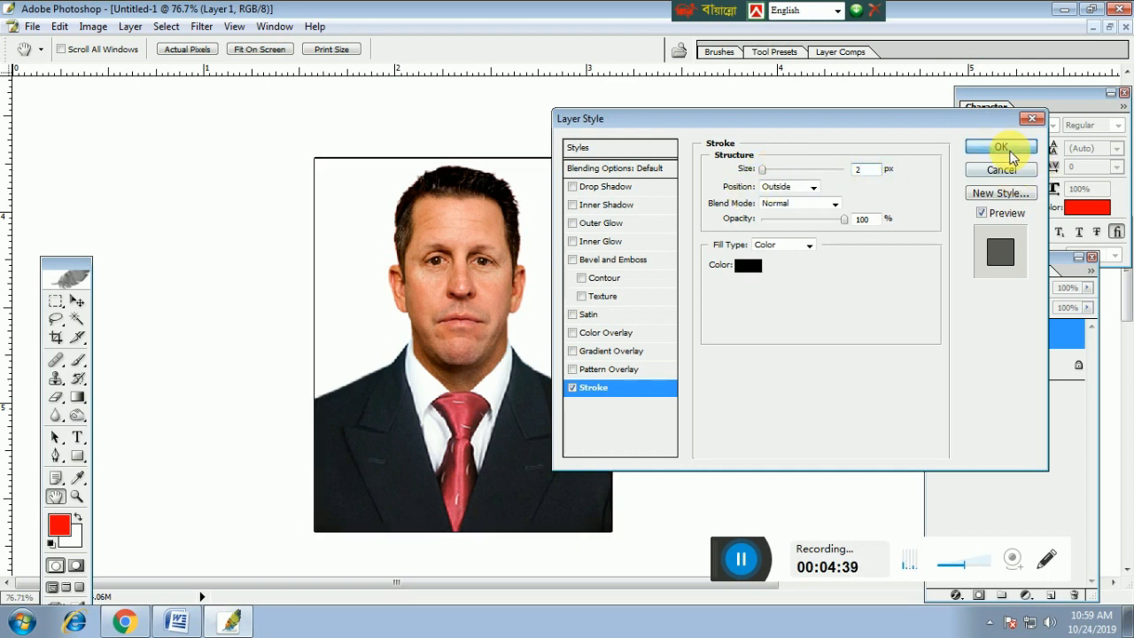
pyautogui.click(1011, 152)
# Move the bordered portrait to the page's upper-left corner and duplicate it into two evenly spaced rows of four photos
pyautogui.hotkey('ctrl', '-')
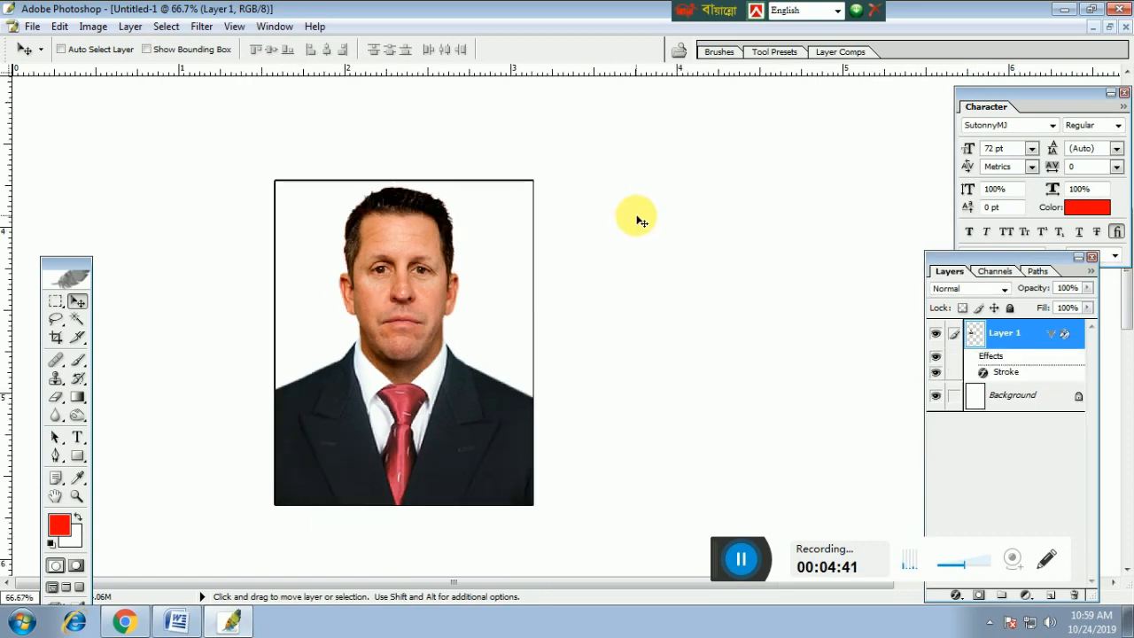
pyautogui.hotkey('ctrl', '-')
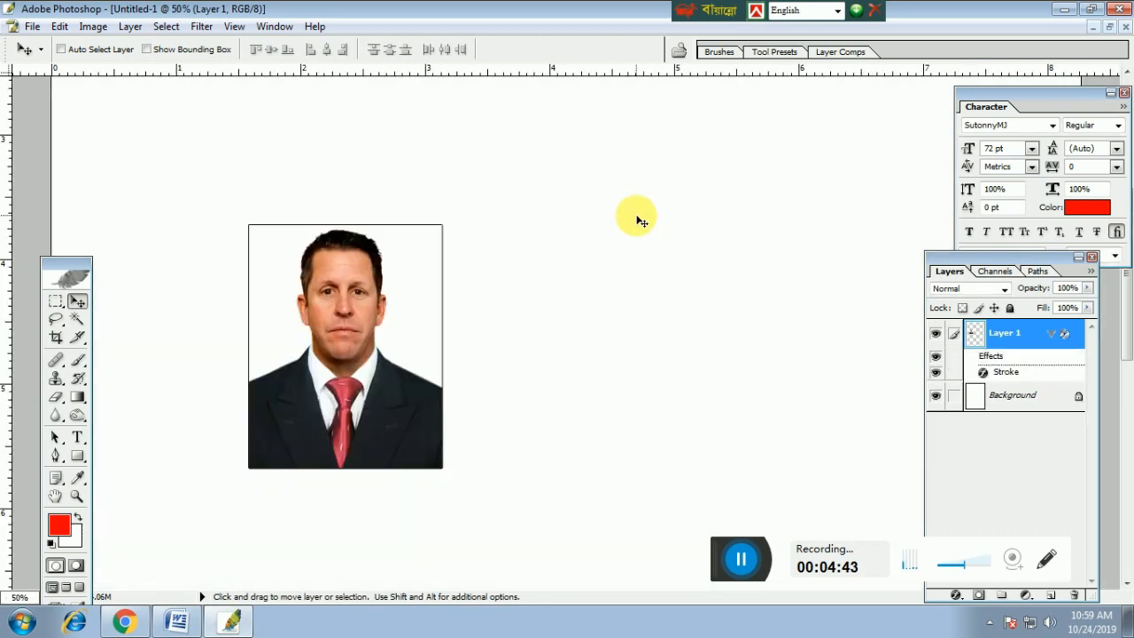
pyautogui.moveTo(367, 270); pyautogui.dragTo(270, 227)
pyautogui.moveTo(383, 212); pyautogui.dragTo(764, 257)
pyautogui.hotkey('ctrl', '-')
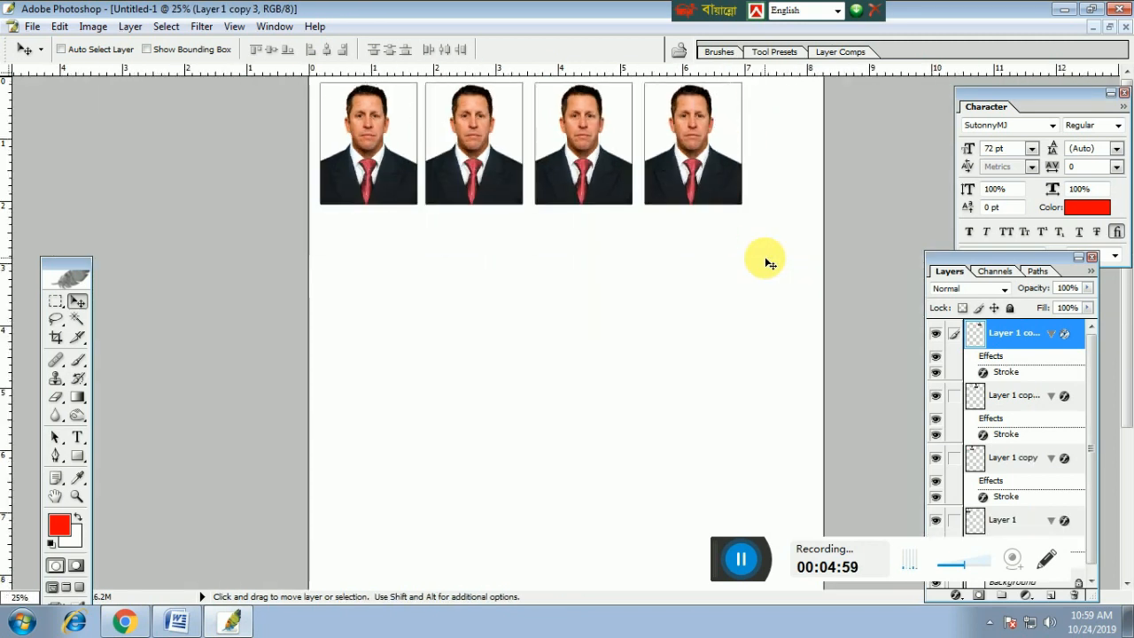
pyautogui.moveTo(745, 200); pyautogui.dragTo(517, 313)
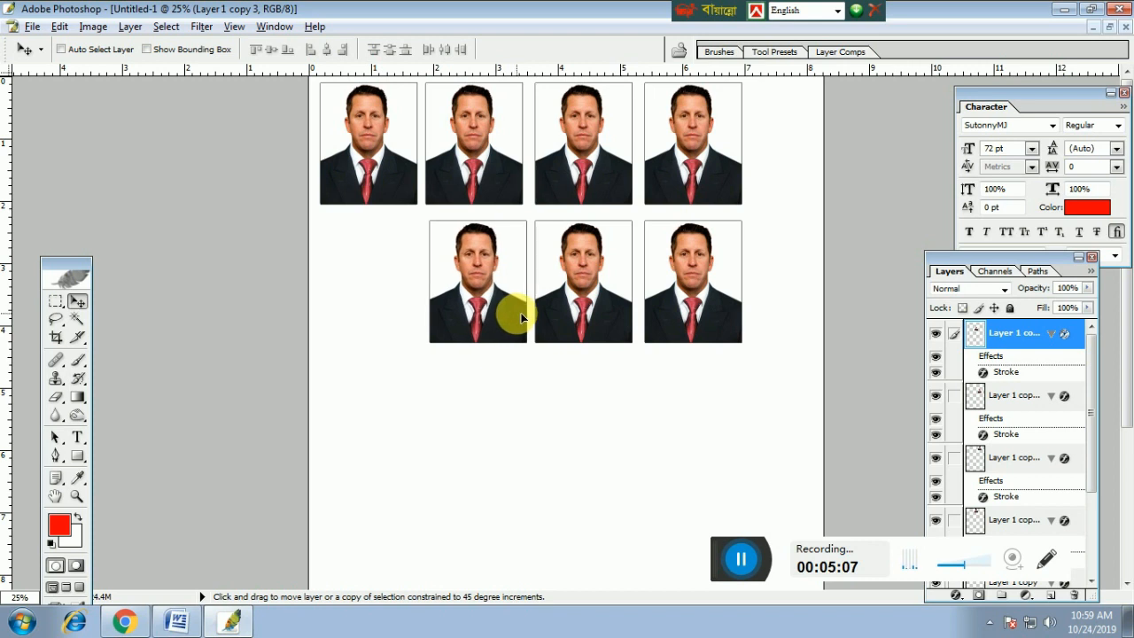
pyautogui.moveTo(517, 313); pyautogui.dragTo(412, 323)
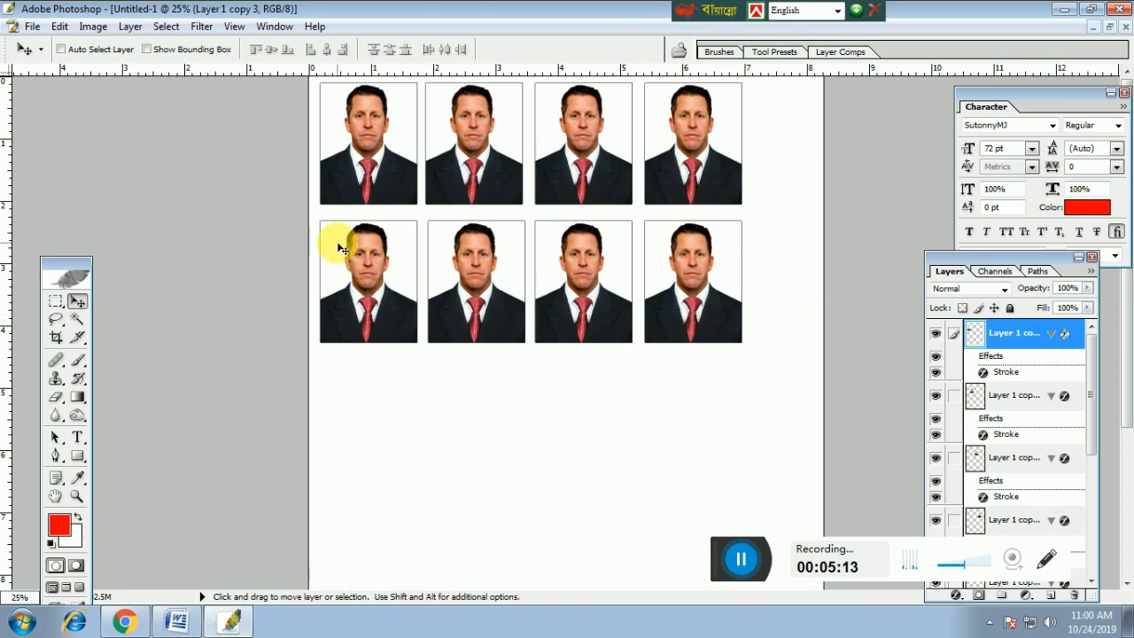
# Save the photo sheet to the Desktop as a JPEG named "passport size photo"
pyautogui.click(32, 26)
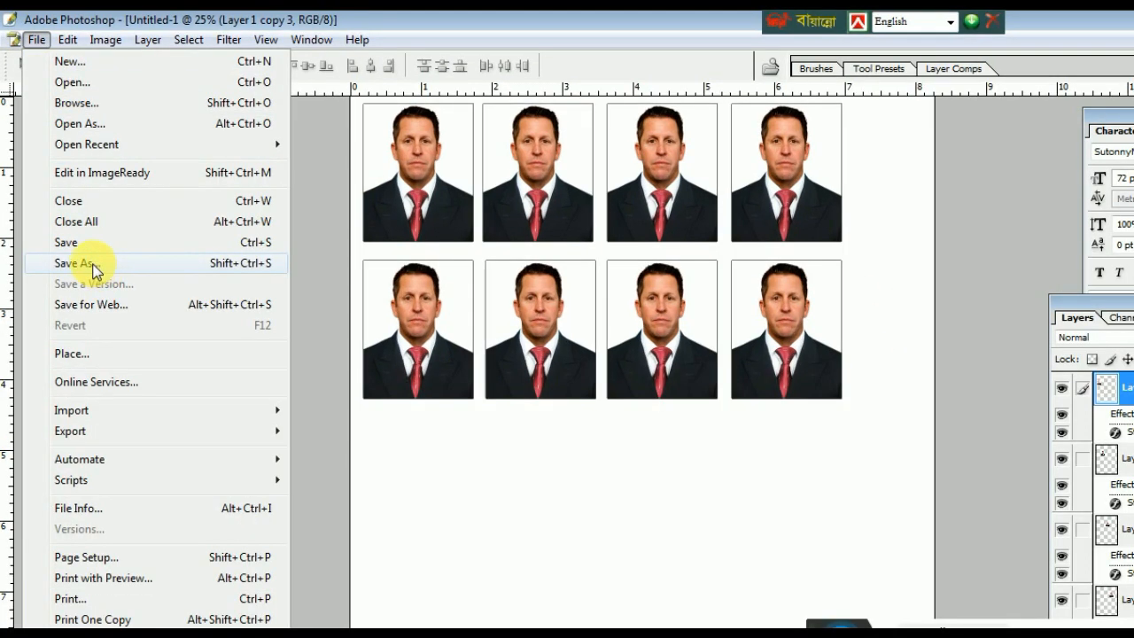
pyautogui.click(90, 221)
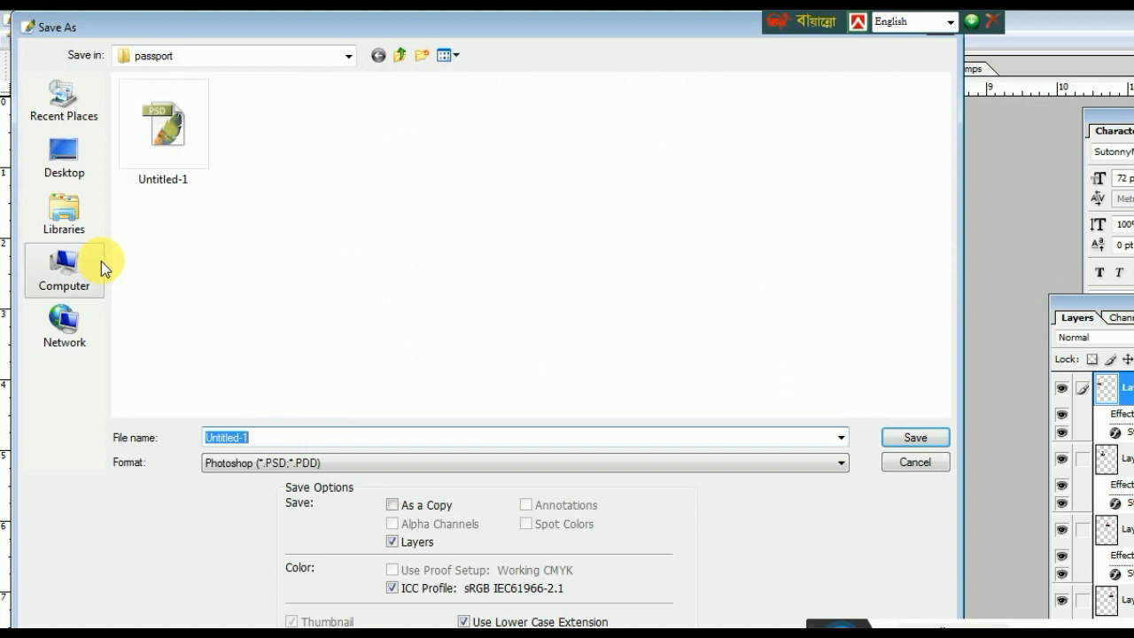
pyautogui.click(76, 168)
pyautogui.click(295, 464)
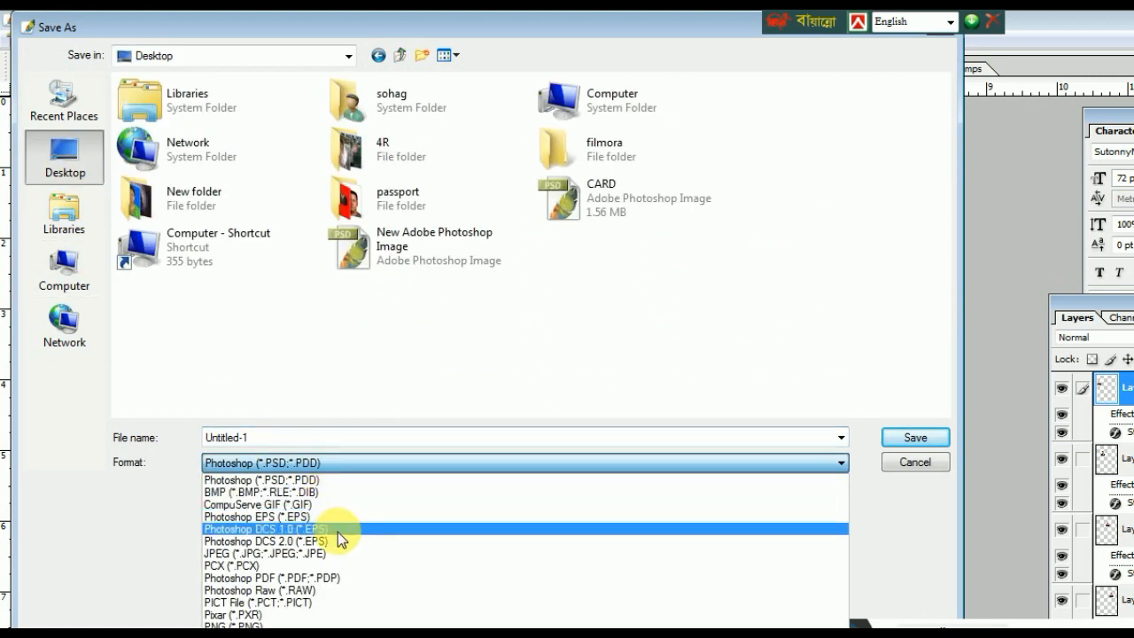
pyautogui.click(304, 554)
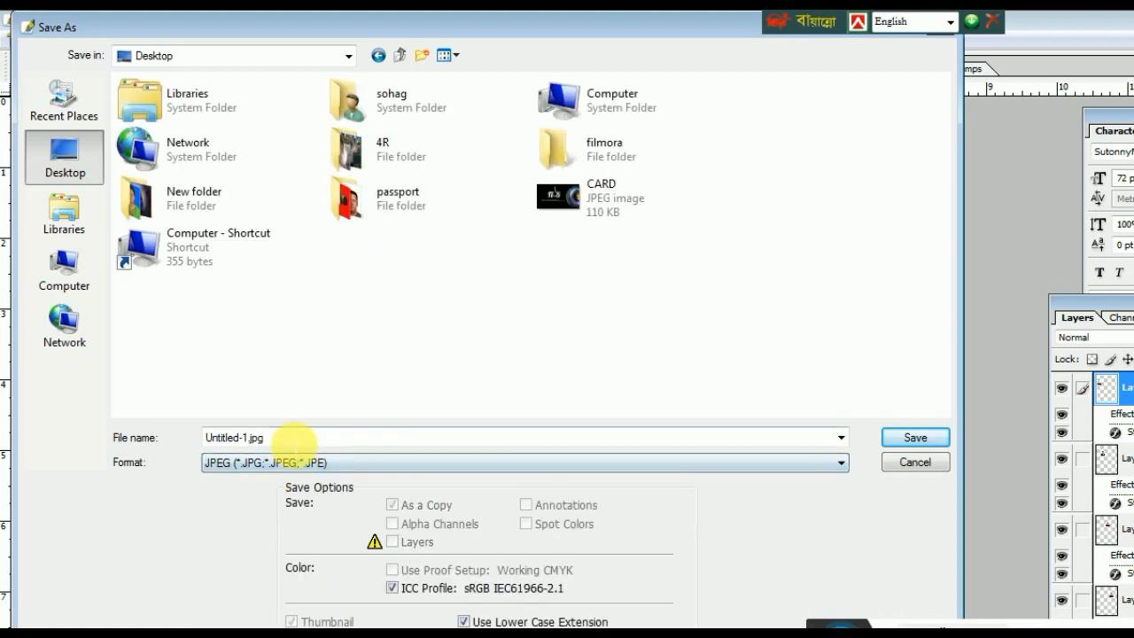
pyautogui.doubleClick(292, 438)
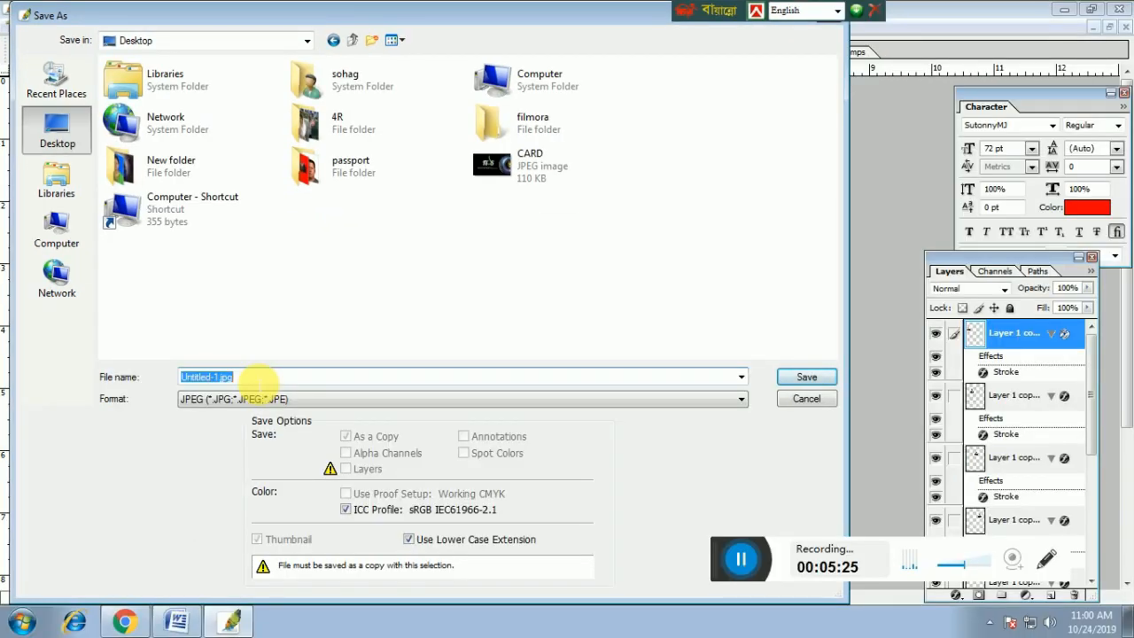
pyautogui.write('pa')
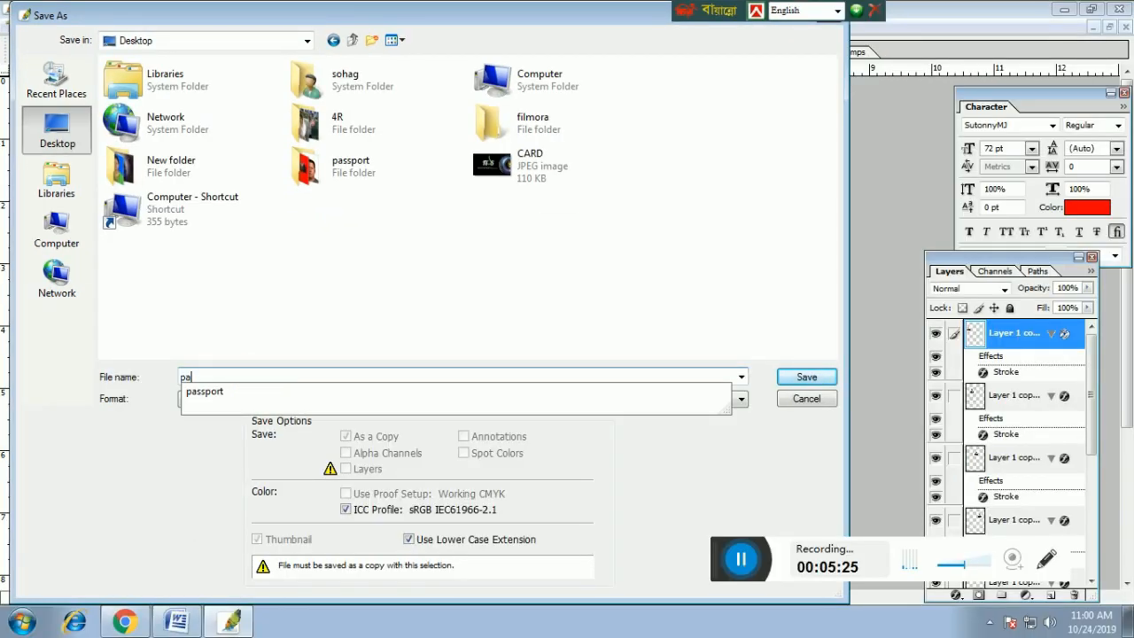
pyautogui.write('ssport size photo')
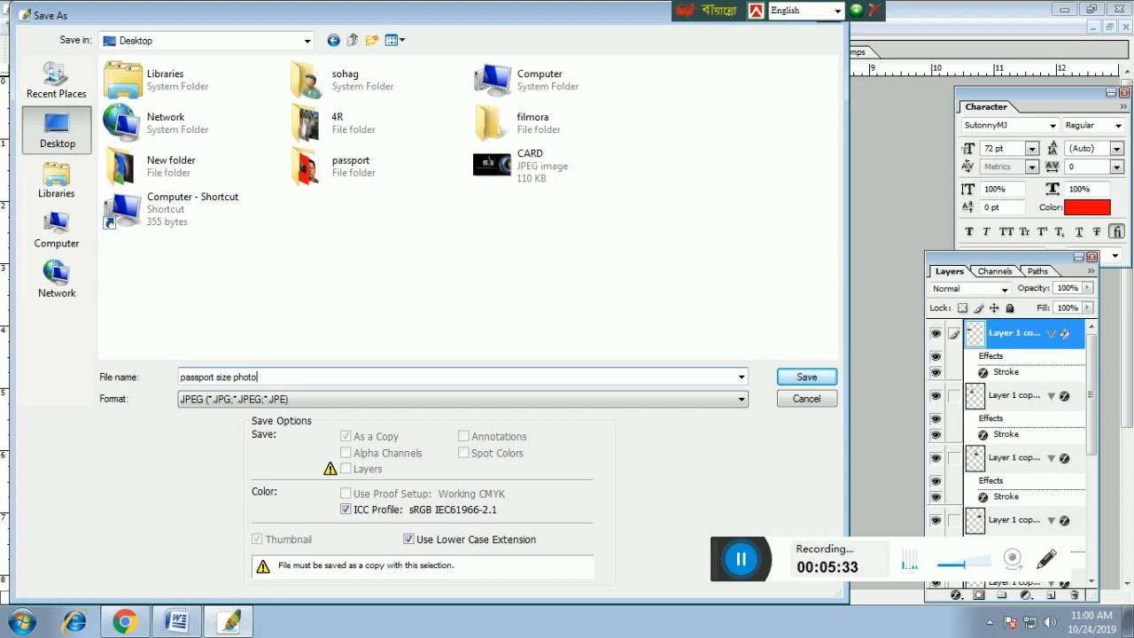
pyautogui.click(806, 377)
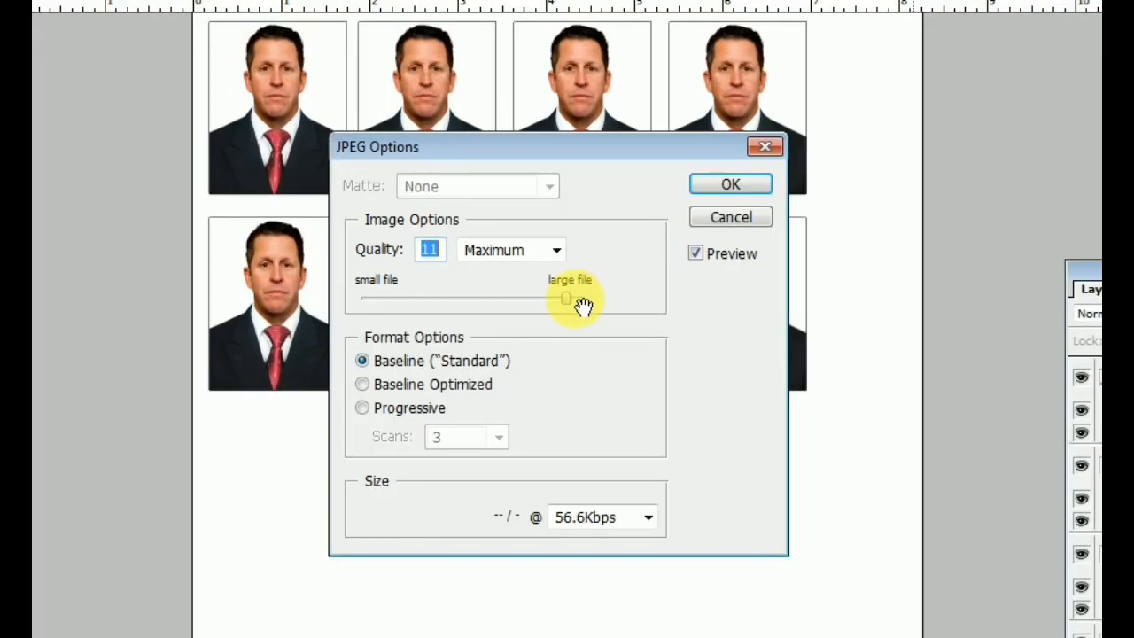
# Set the JPEG quality to 12 (Maximum) and write the file
pyautogui.moveTo(562, 305); pyautogui.dragTo(538, 302)
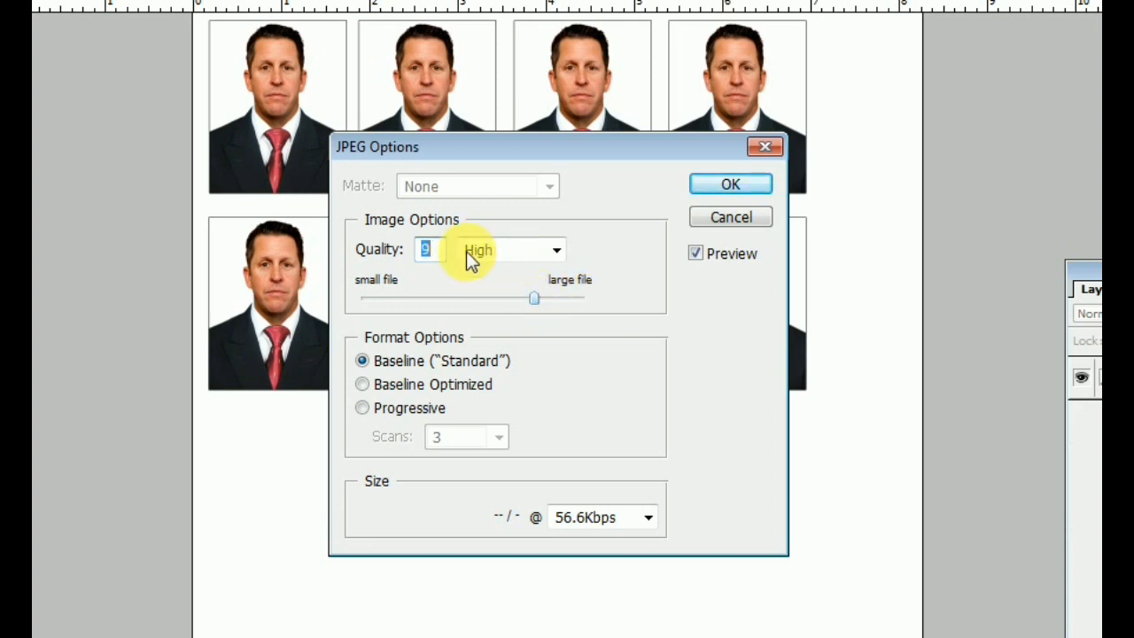
pyautogui.moveTo(534, 300); pyautogui.dragTo(595, 301)
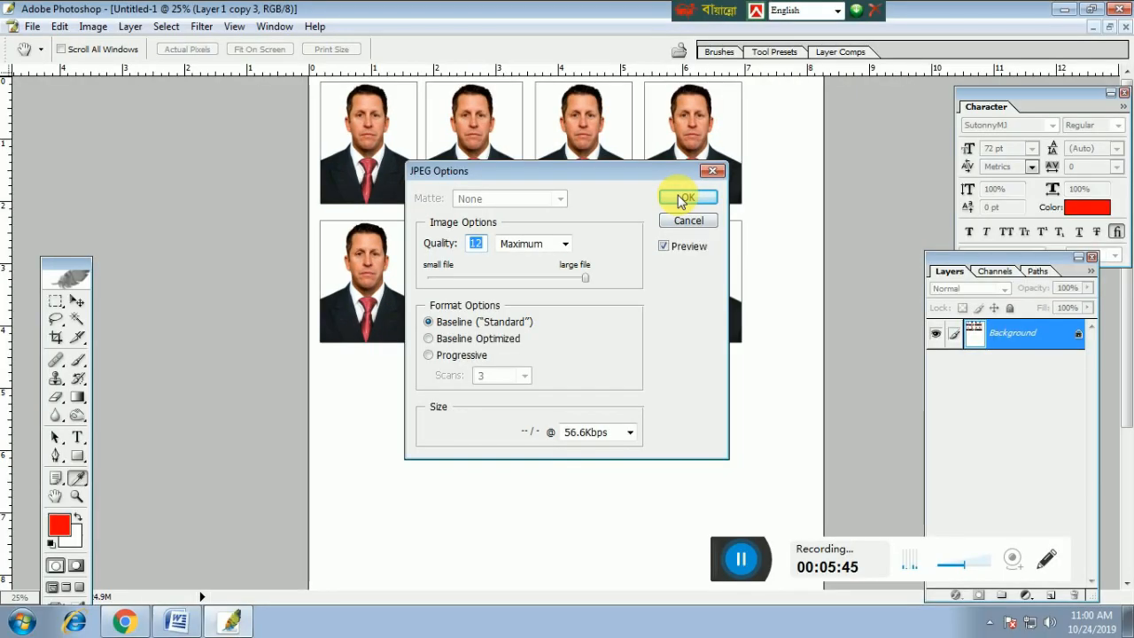
pyautogui.click(716, 188)
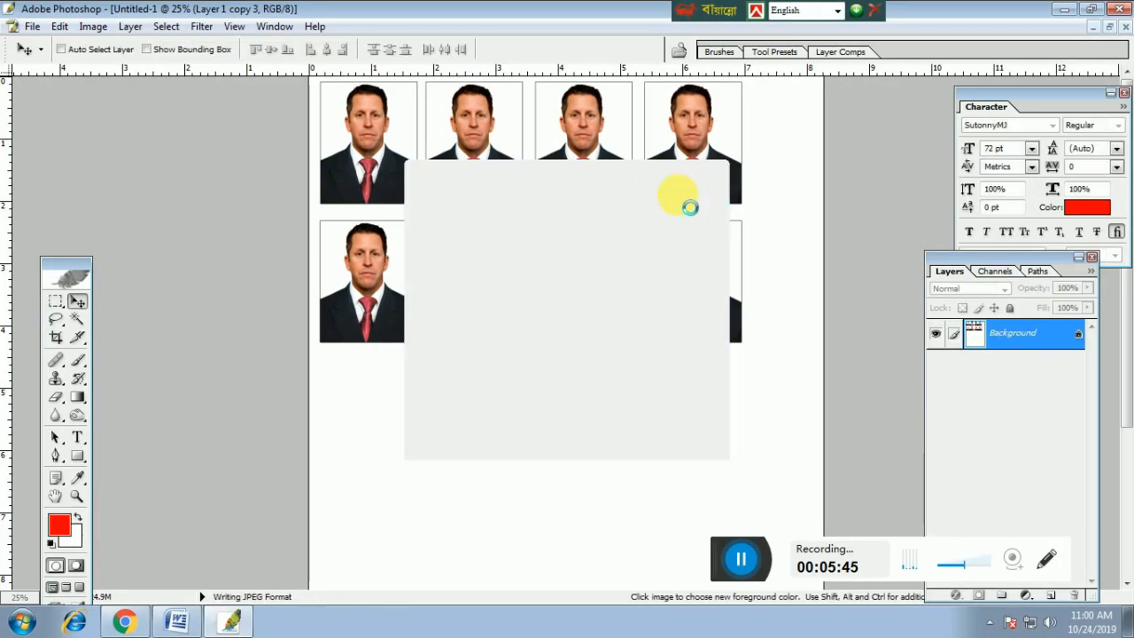